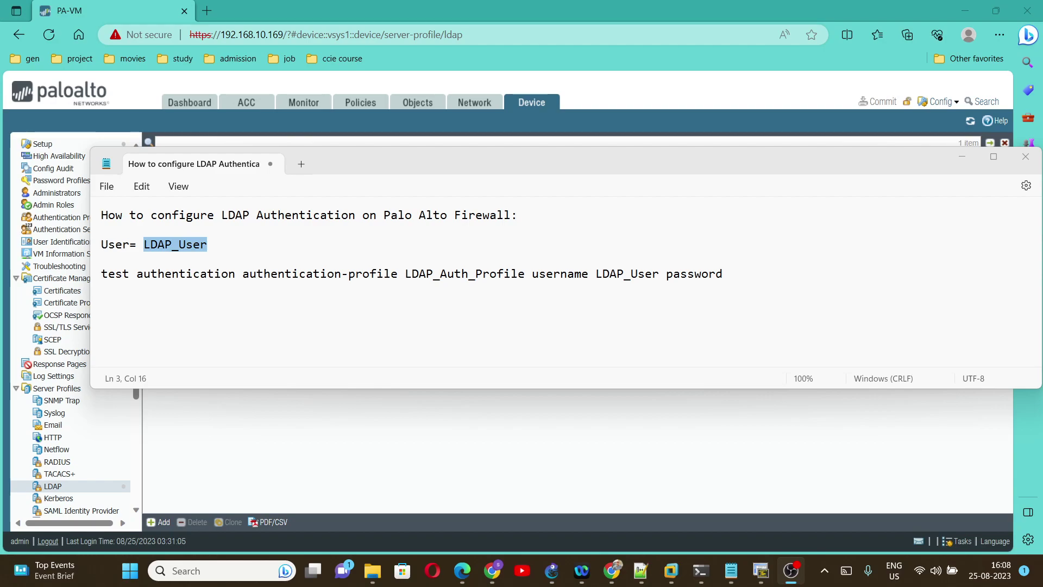
- Highlight the LDAP_User name in the Notepad LDAP notes, then clear the selection
left_click_drag(207, 244, 144, 244)
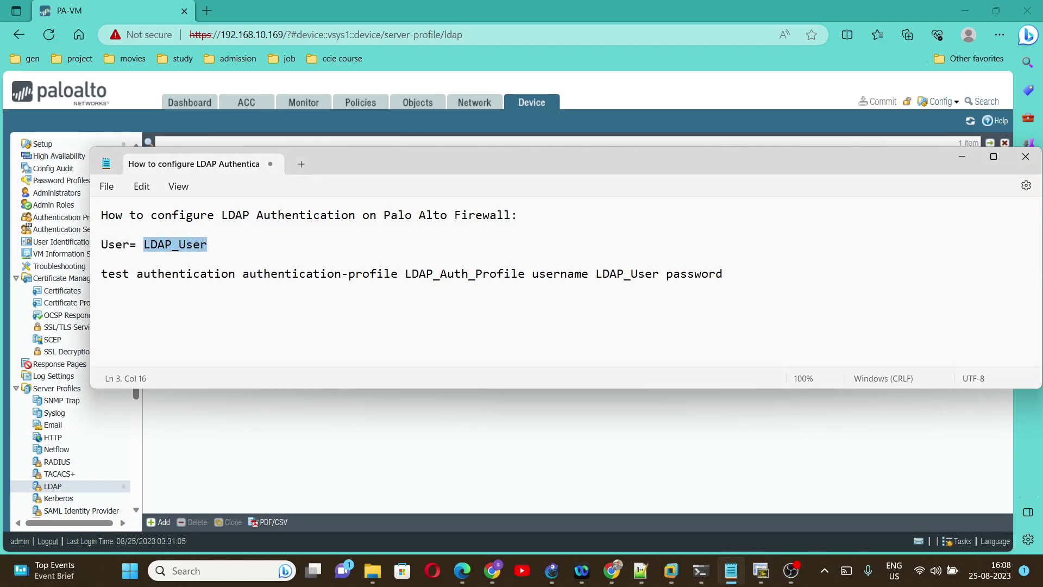
left_click(208, 245)
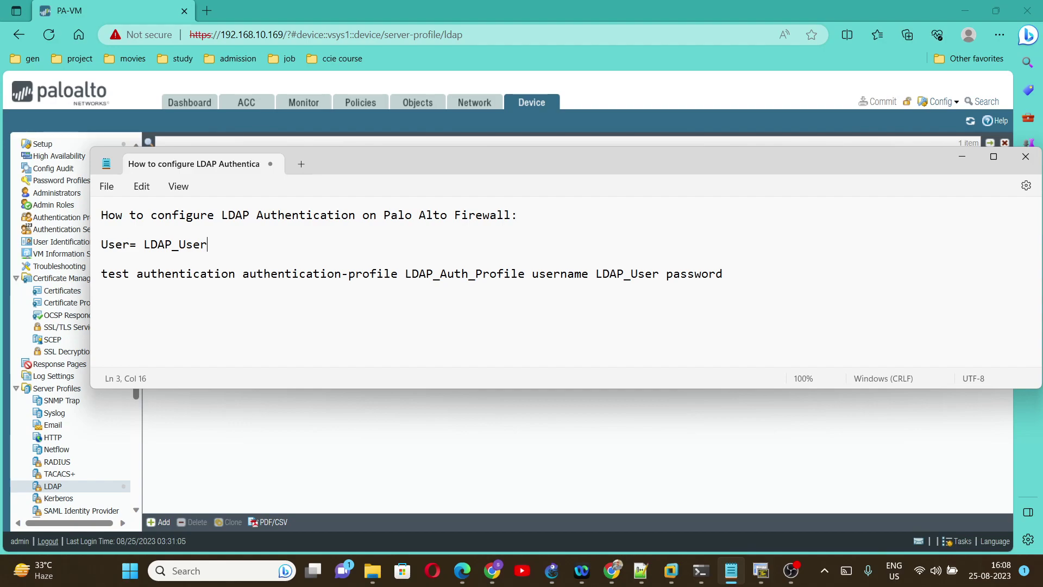
left_click(962, 156)
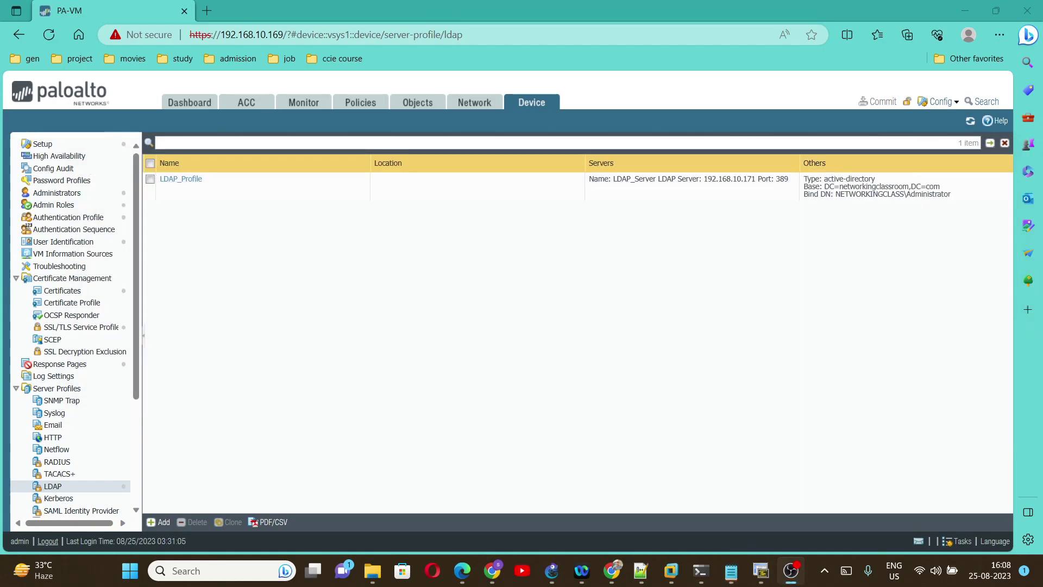
left_click(181, 178)
left_click(181, 179)
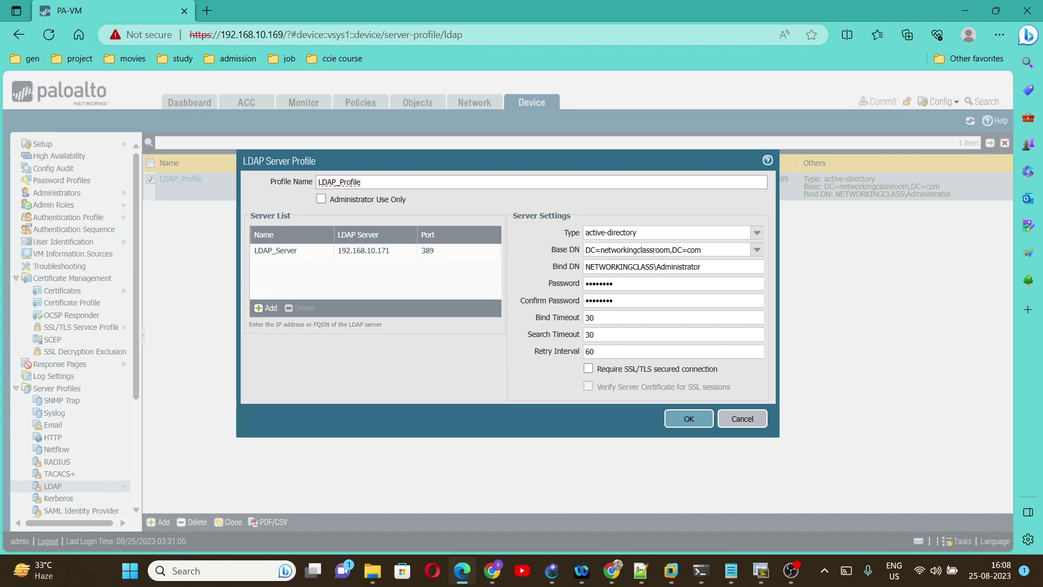
left_click(742, 419)
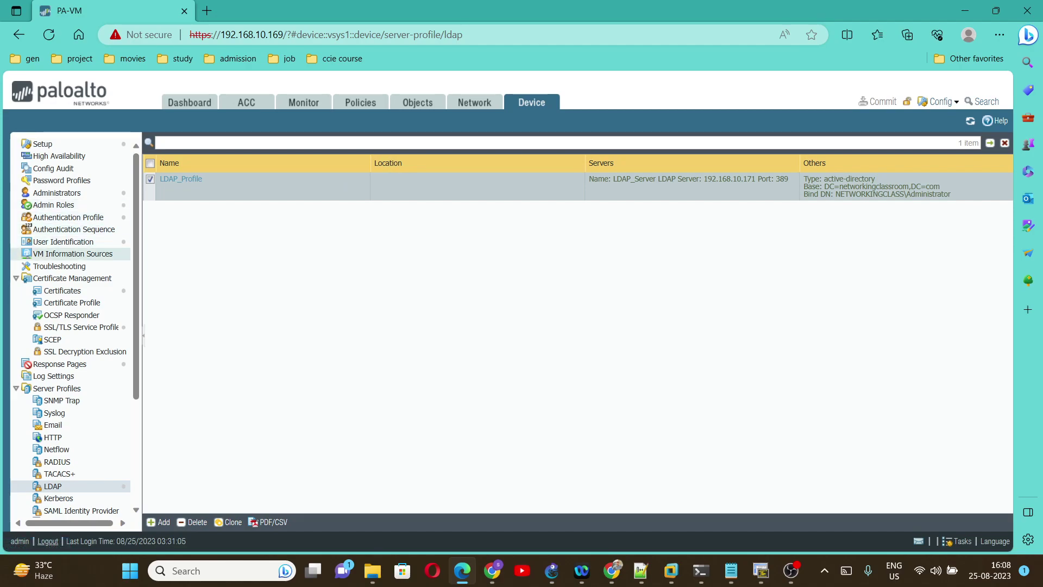
- Add a new authentication profile named LDAP_Auth_Profile
left_click(68, 217)
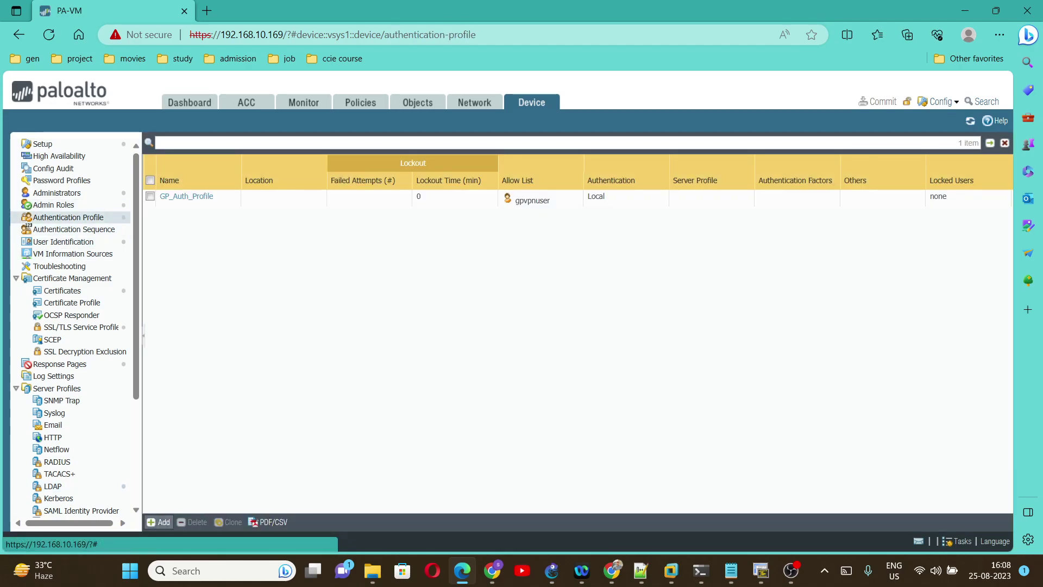
left_click(158, 522)
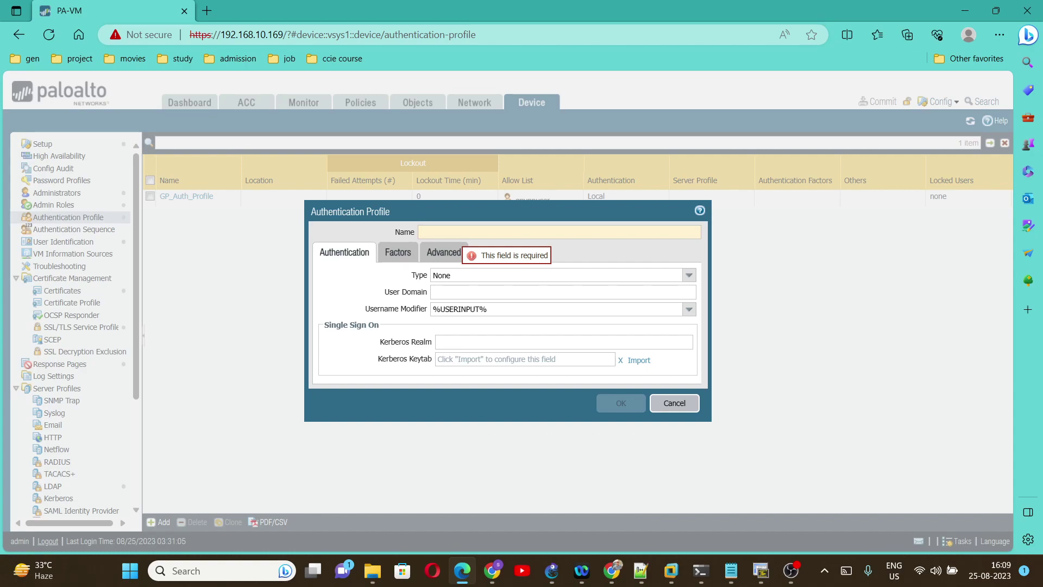
type("L")
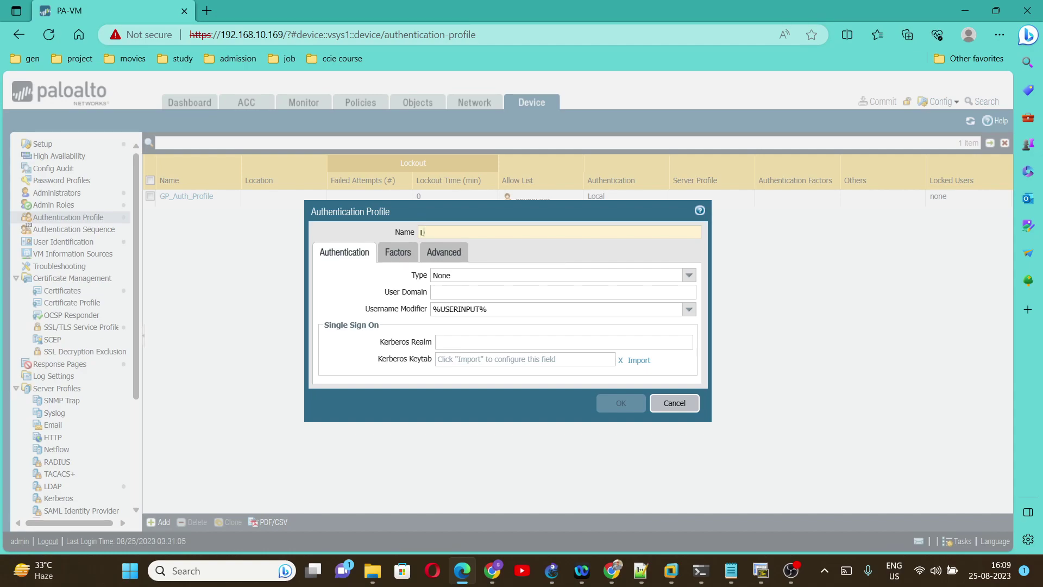
type("DAP")
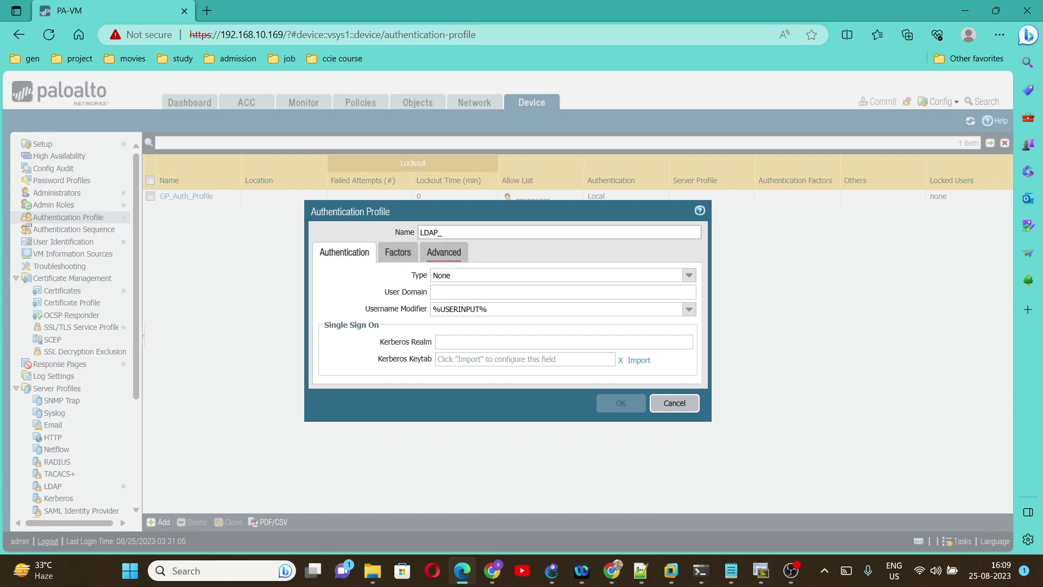
type("_Auth_Profile")
left_click_drag(412, 275, 424, 276)
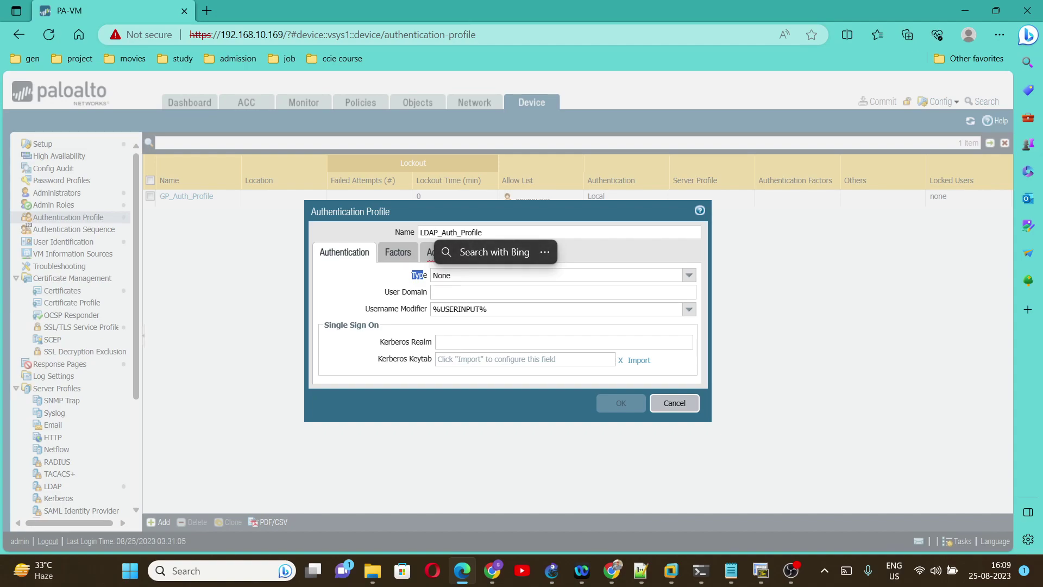
- Set the profile type to LDAP with LDAP_Profile as its server profile
left_click(689, 275)
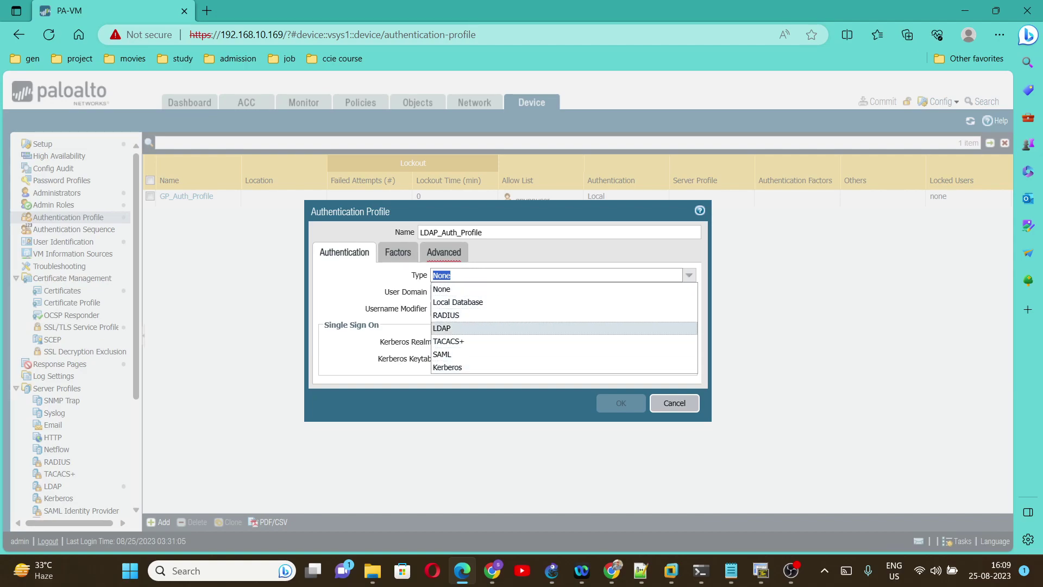
left_click(441, 328)
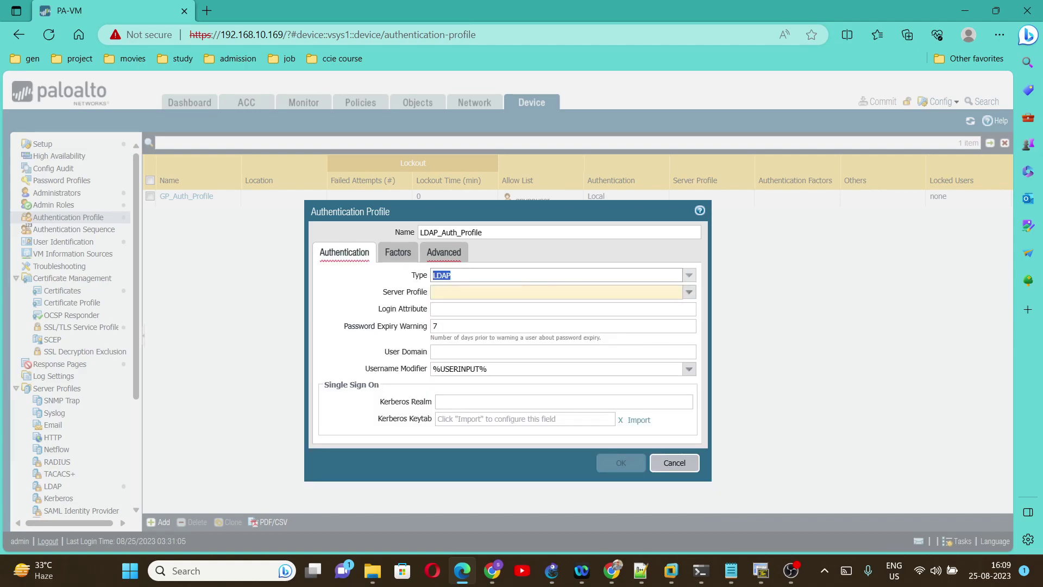
left_click_drag(383, 292, 428, 291)
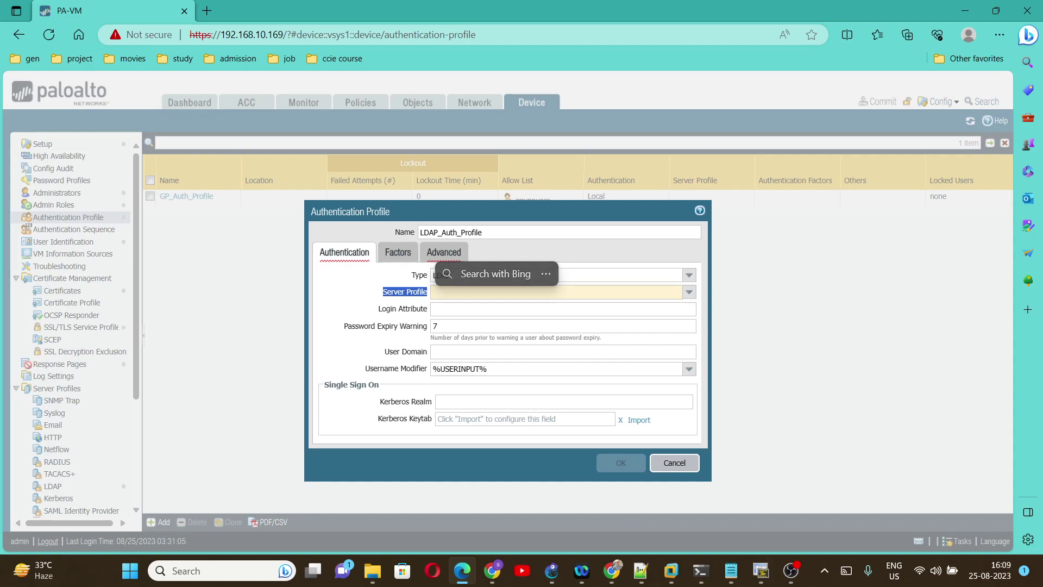
left_click(689, 292)
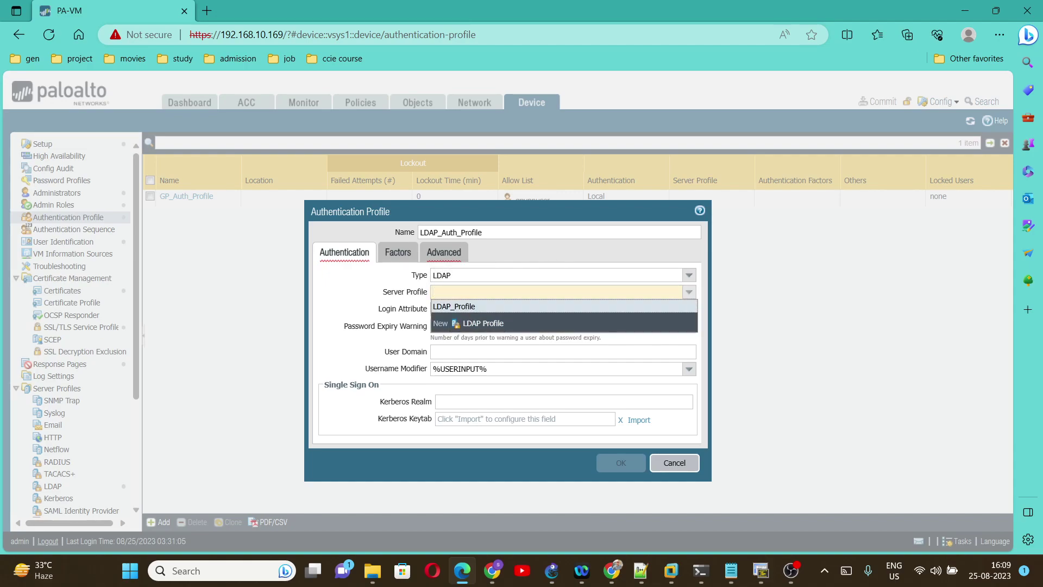
left_click(454, 307)
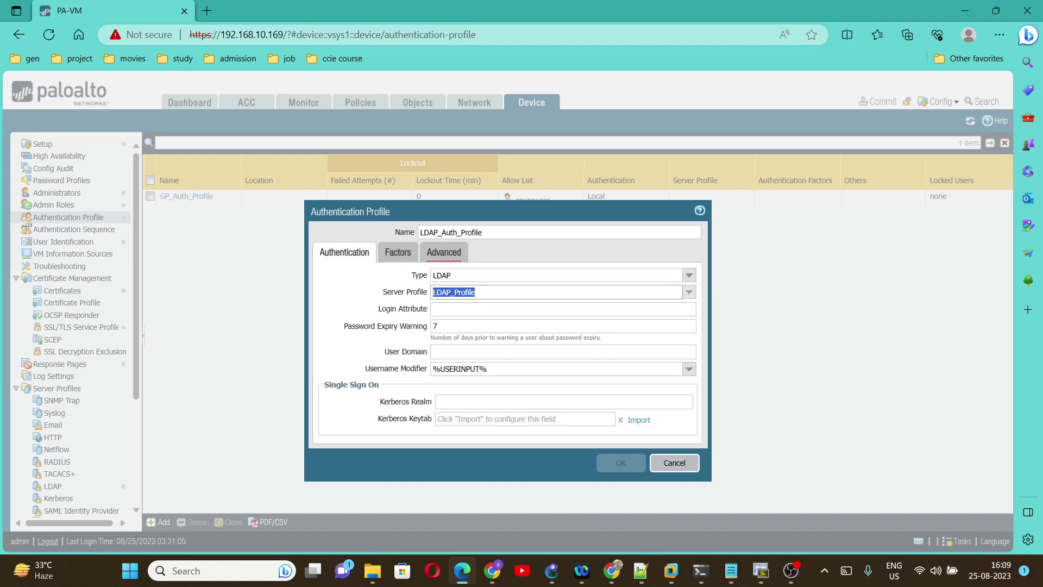
left_click(455, 309)
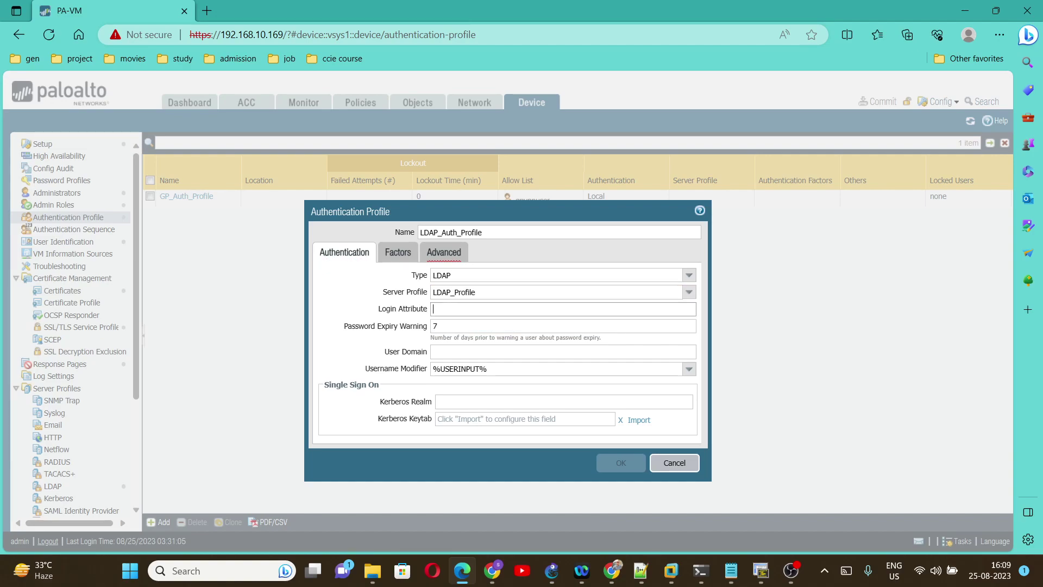
- Set LDAP_Auth_Profile's allow list to all, save it, and go to Administrators
left_click(444, 252)
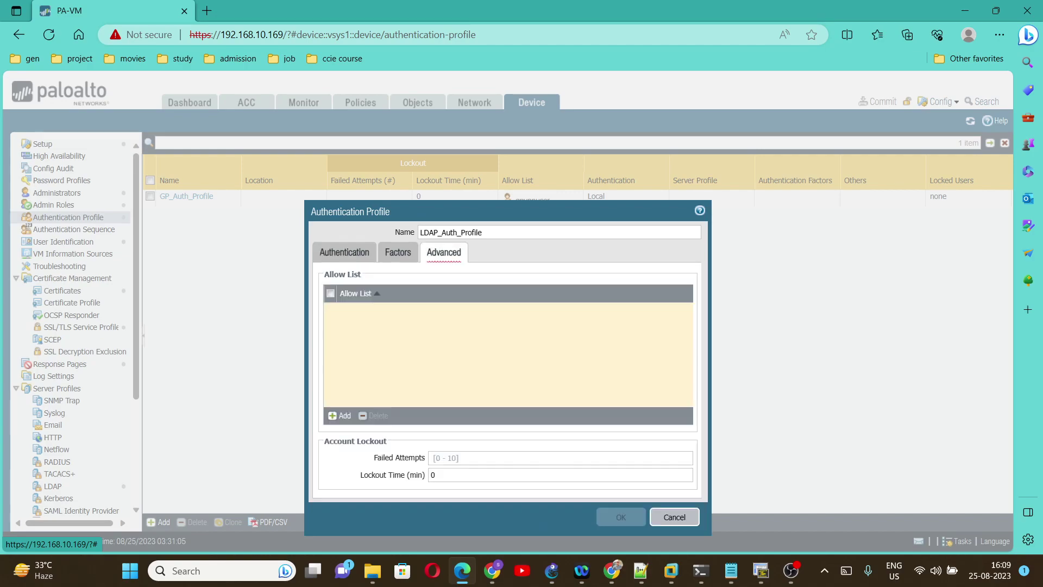
left_click(341, 415)
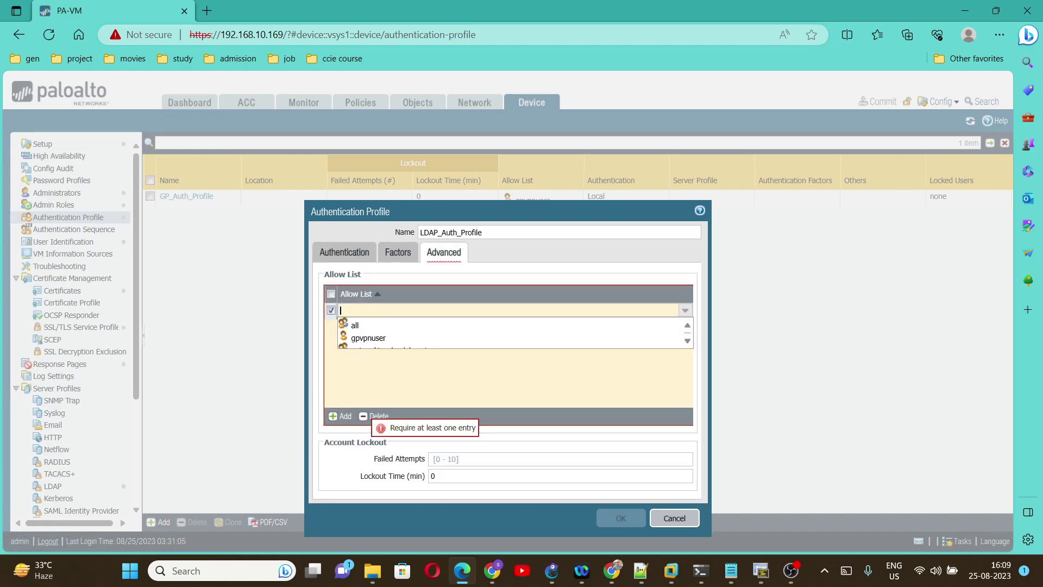
key("Return")
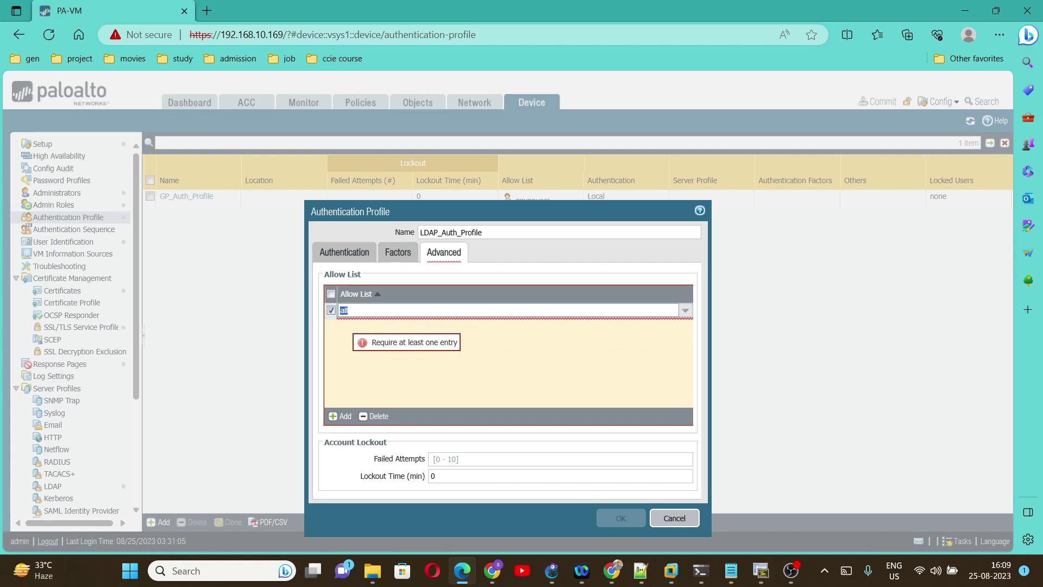
left_click(345, 325)
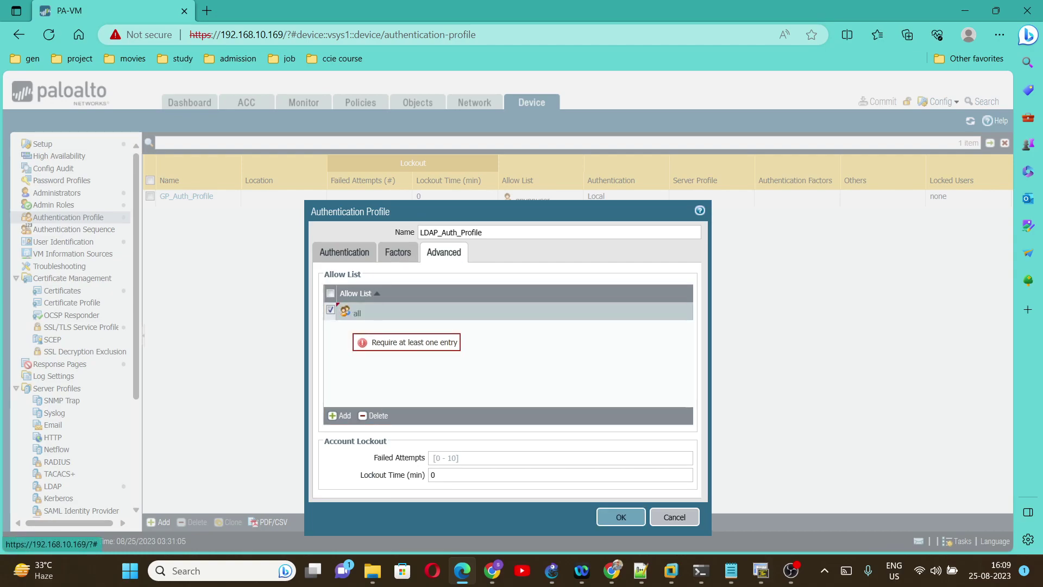
left_click(621, 516)
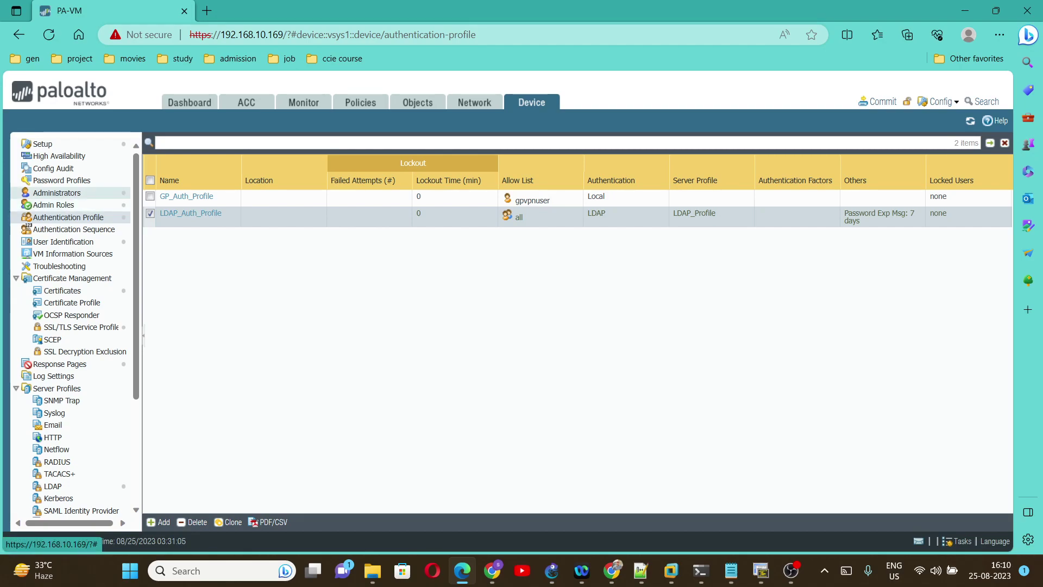
left_click(57, 192)
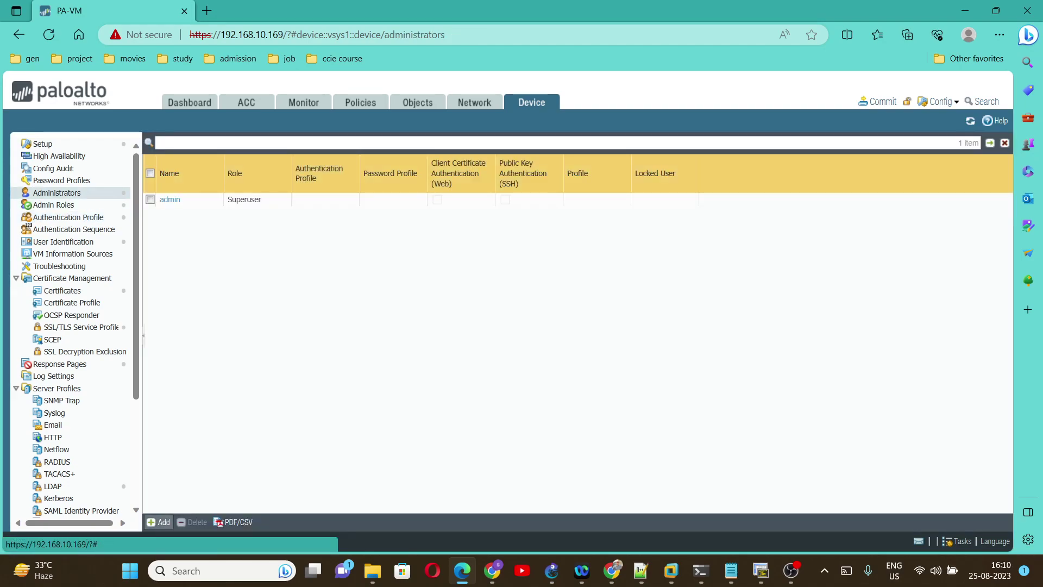
- Add administrator LDAP_User using LDAP_Auth_Profile with the Superuser role, and save it
left_click(158, 521)
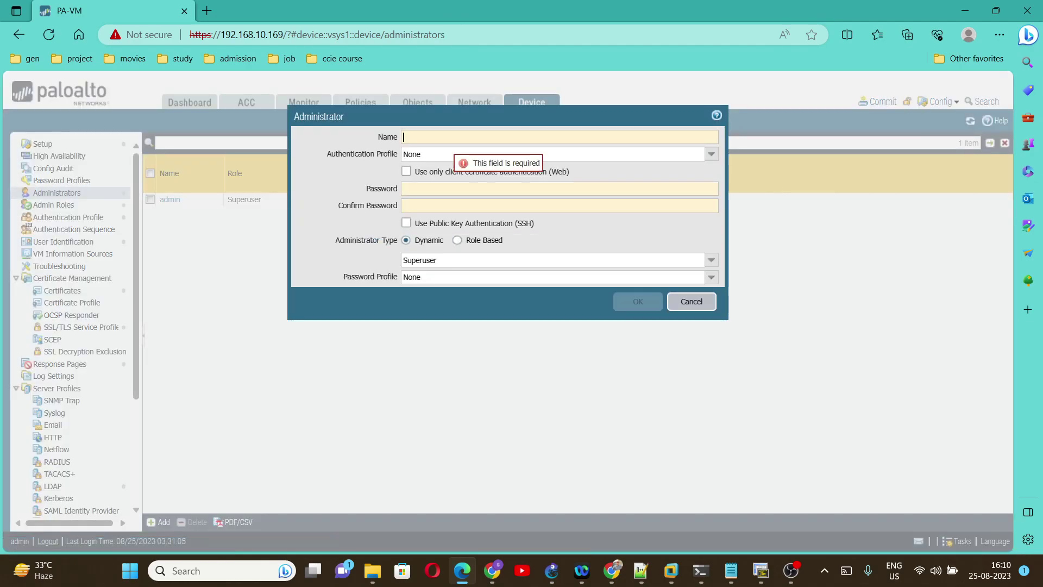
type("LDAP")
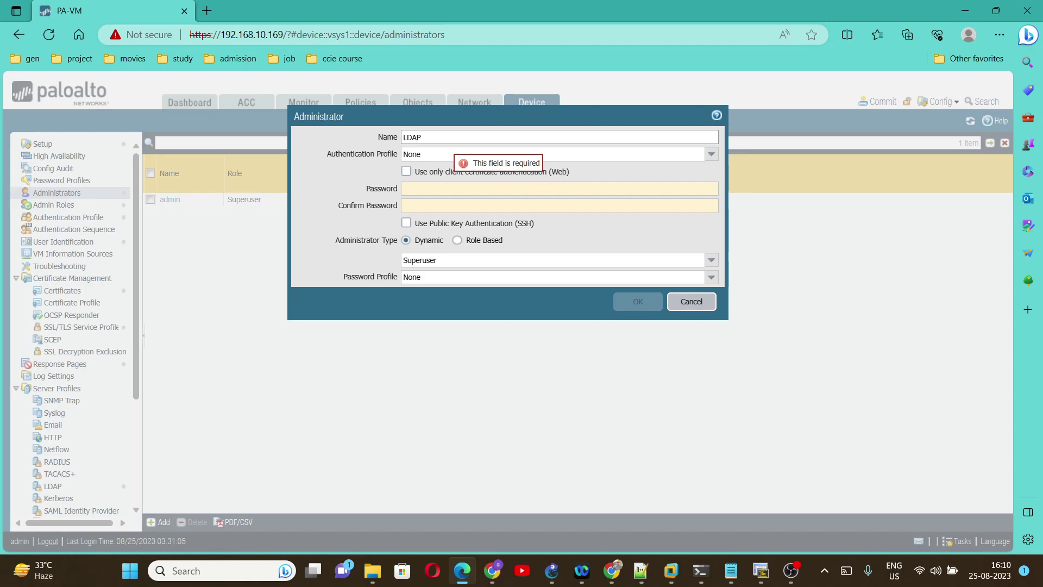
type("_User")
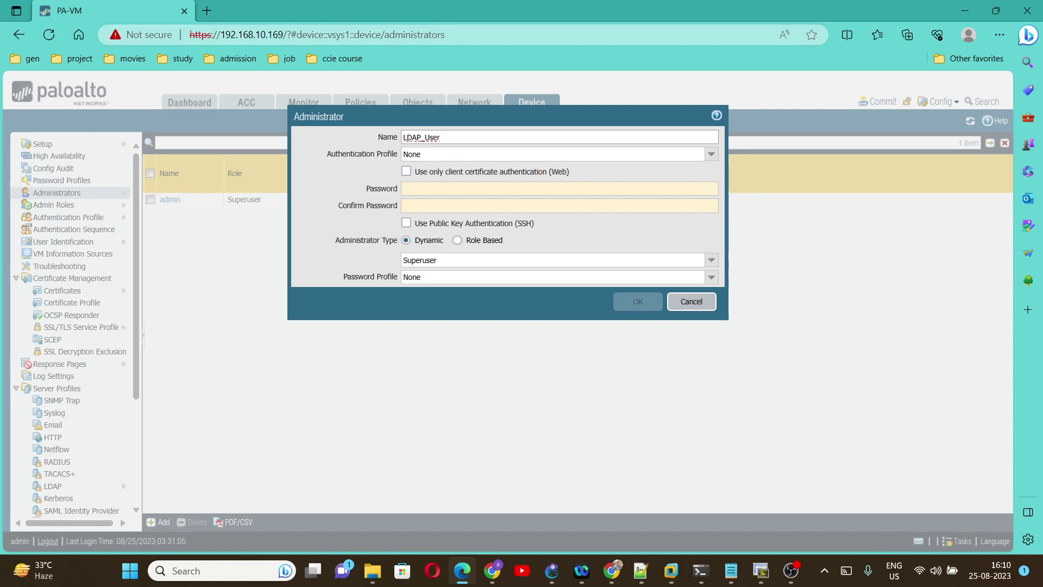
left_click_drag(327, 153, 397, 153)
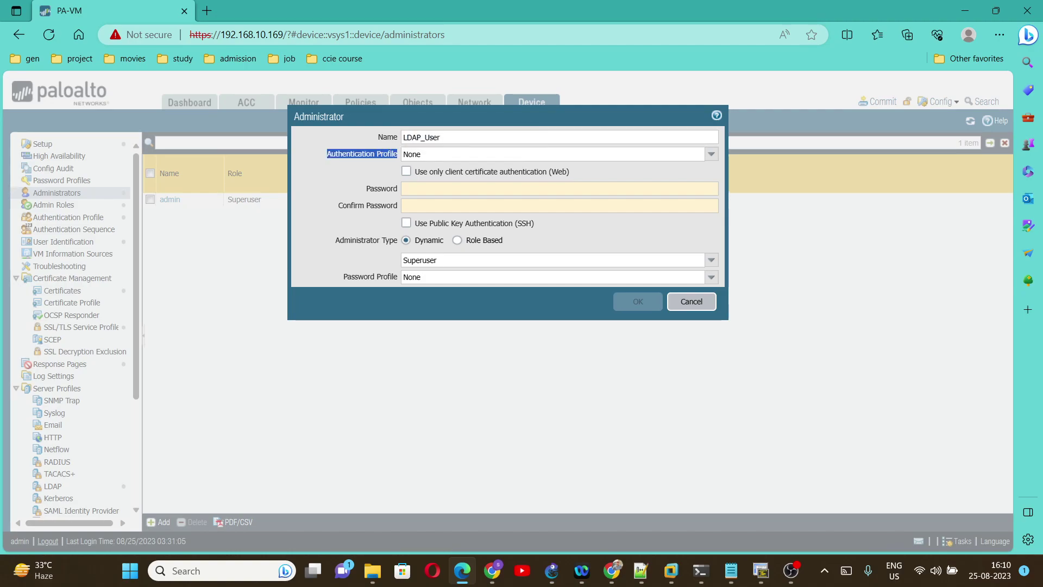
left_click(711, 153)
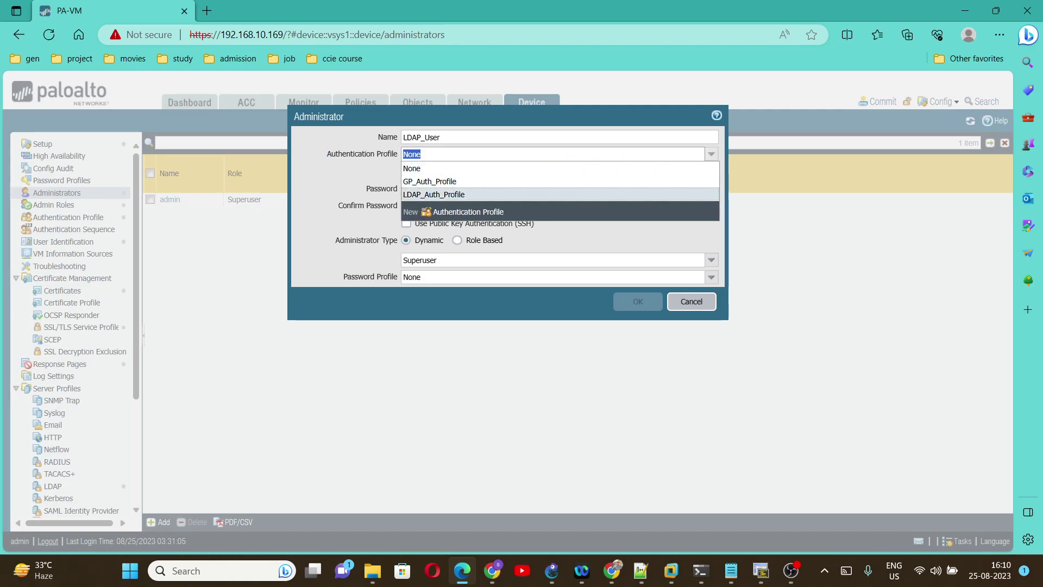
left_click(433, 194)
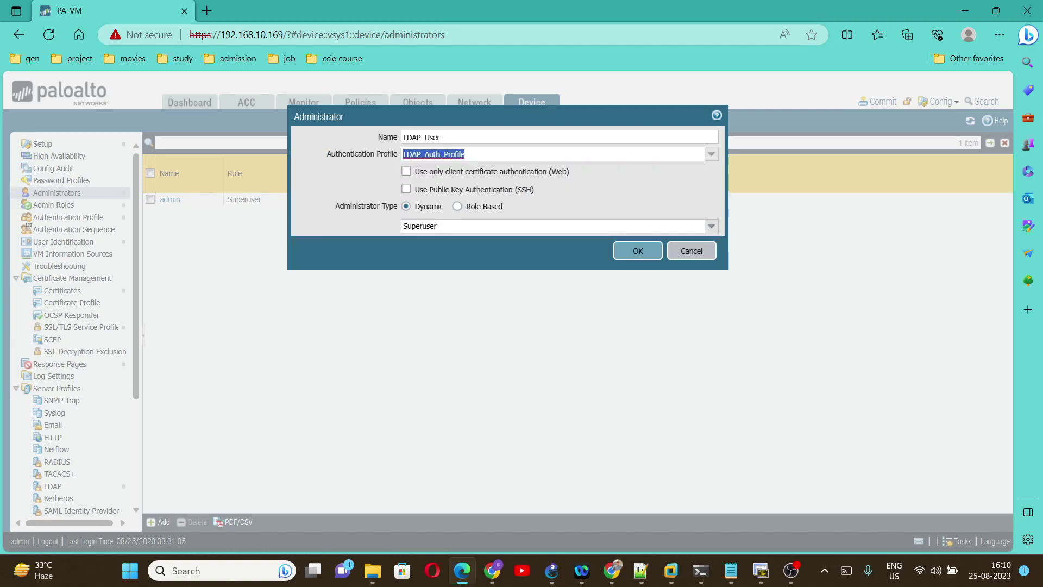
left_click(712, 226)
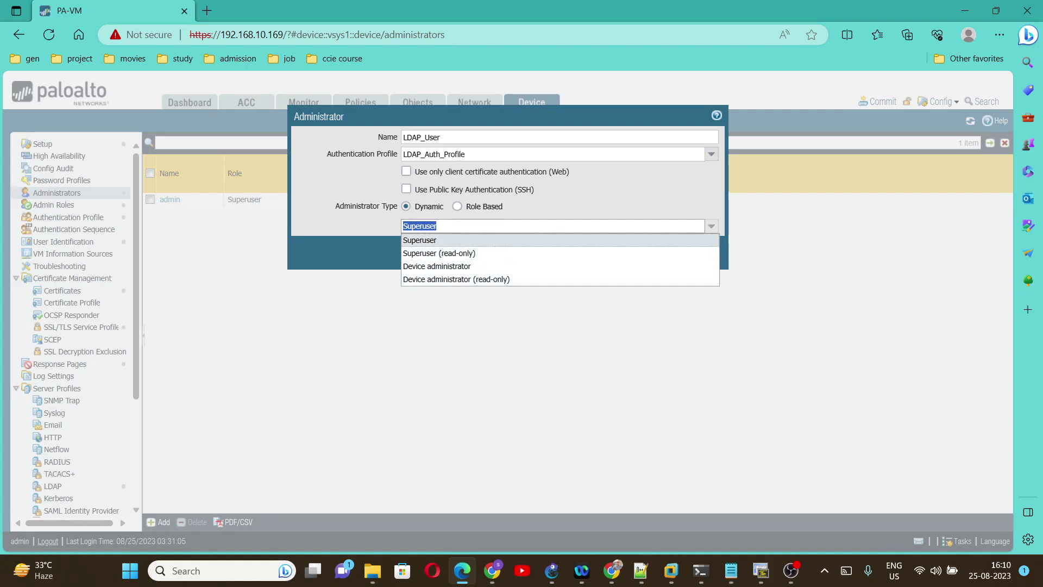
left_click(420, 240)
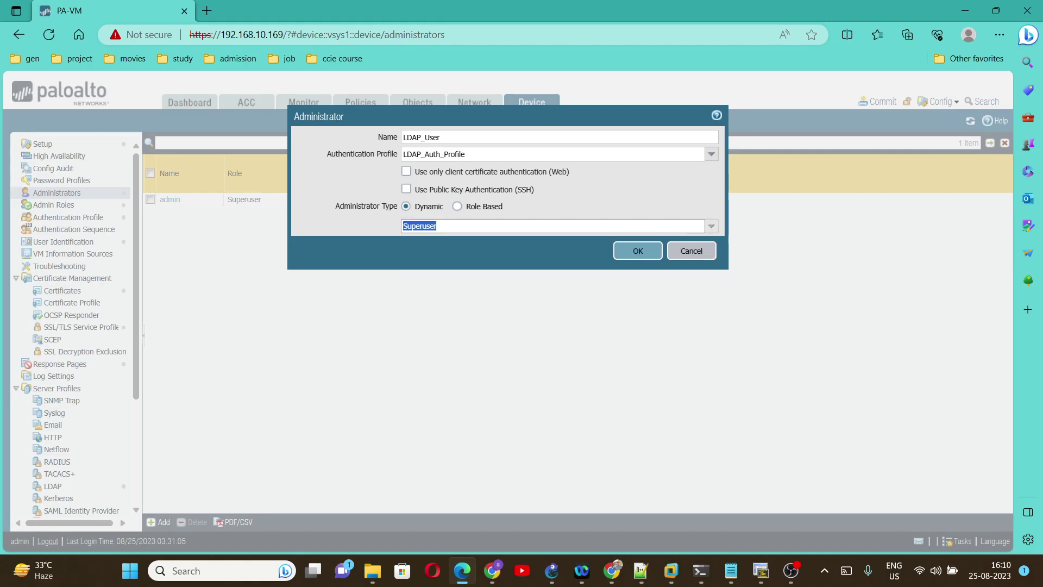
left_click(638, 251)
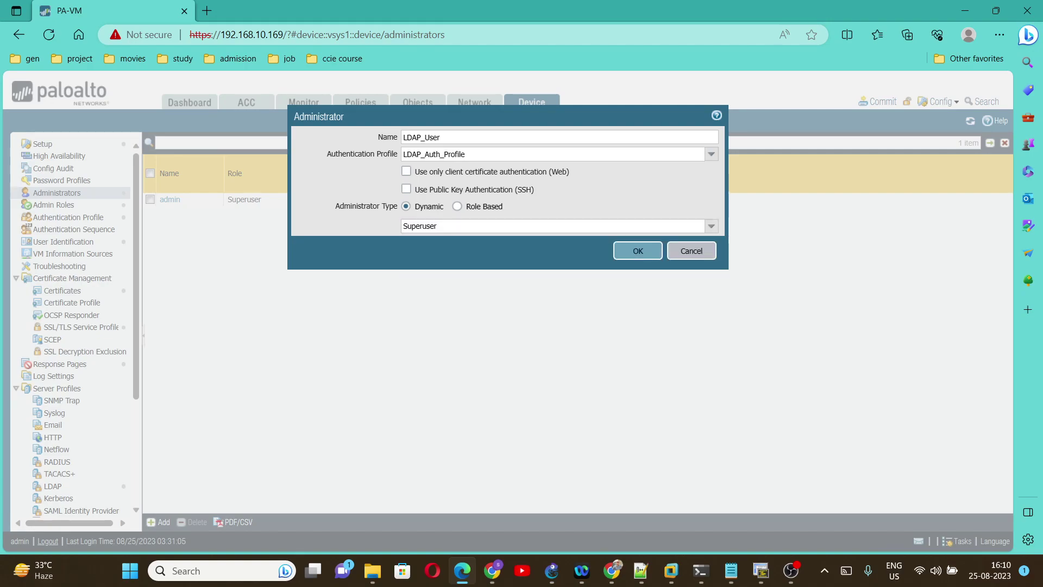
key("Return")
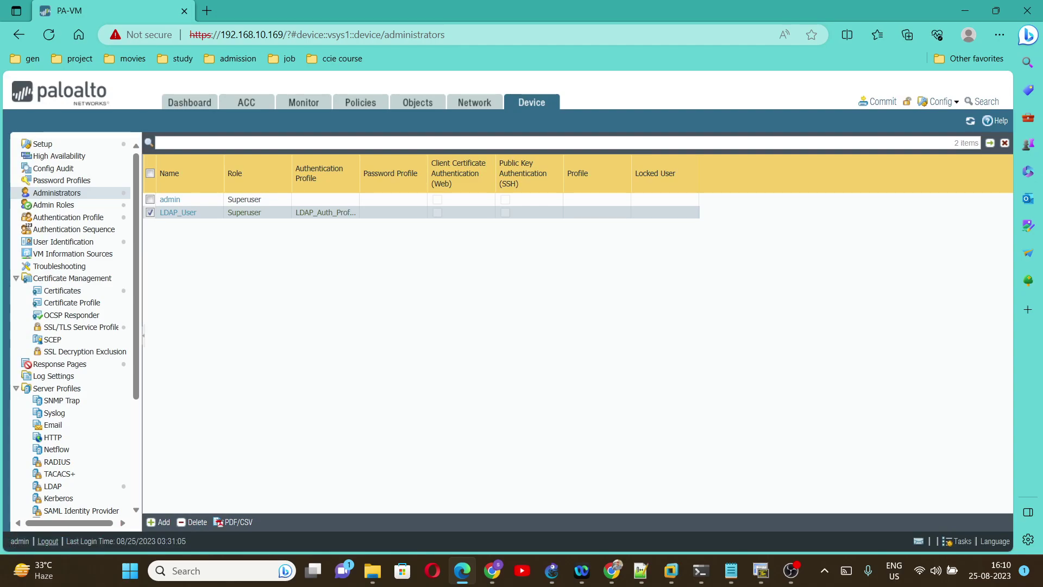
- Commit all pending configuration changes and bring the Notepad LDAP notes back up
left_click(877, 101)
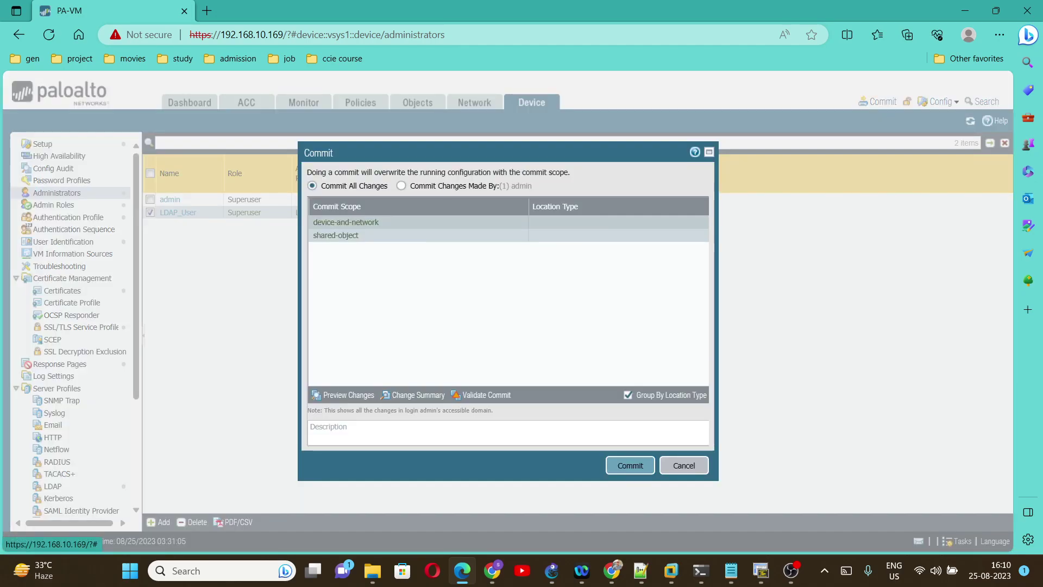
left_click(631, 465)
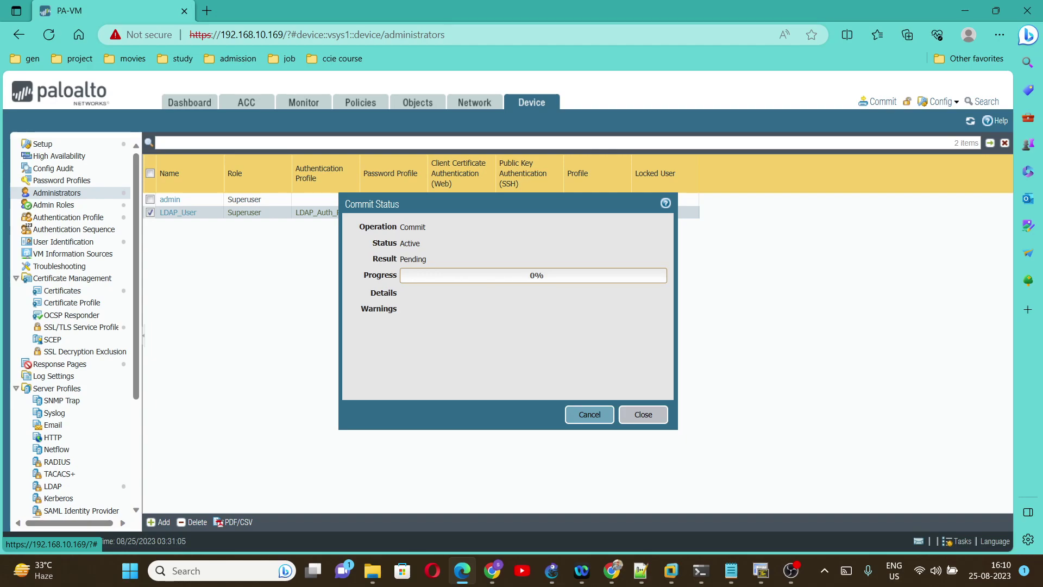
left_click(731, 570)
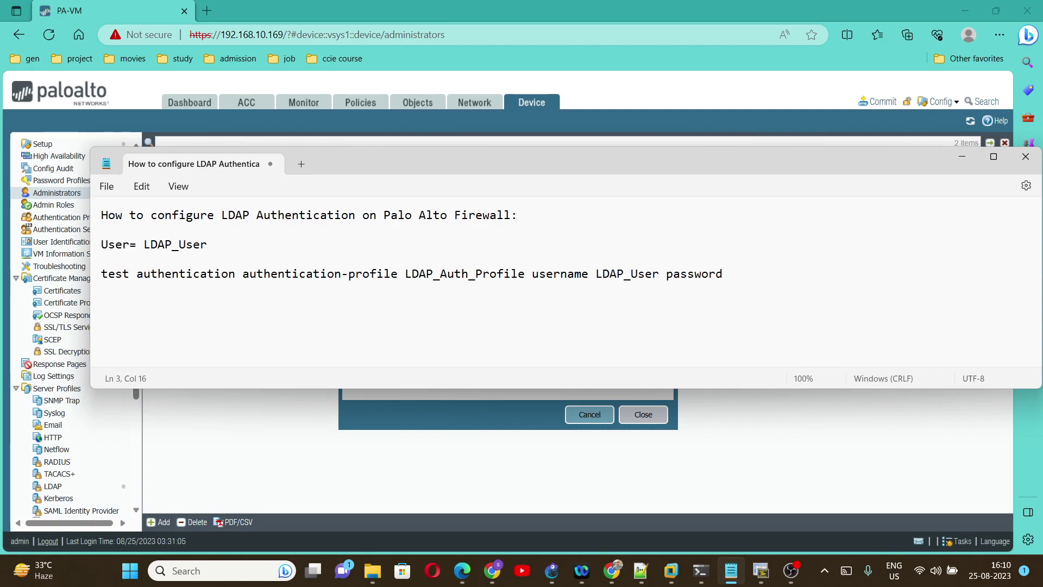
- Select the test authentication command in Notepad and close the finished Commit Status dialog
left_click_drag(102, 273, 722, 273)
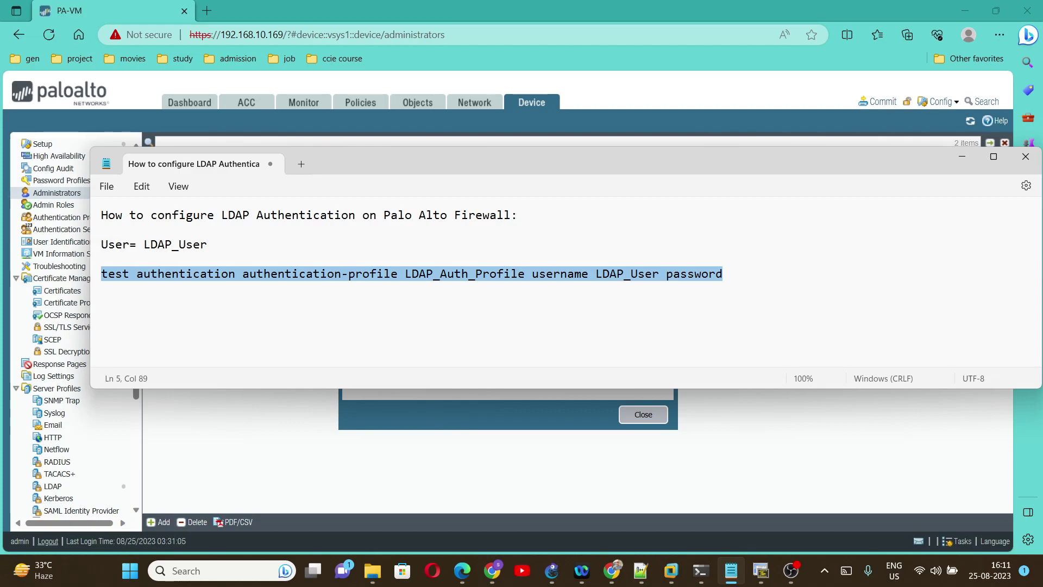
left_click(404, 273)
left_click_drag(405, 273, 525, 274)
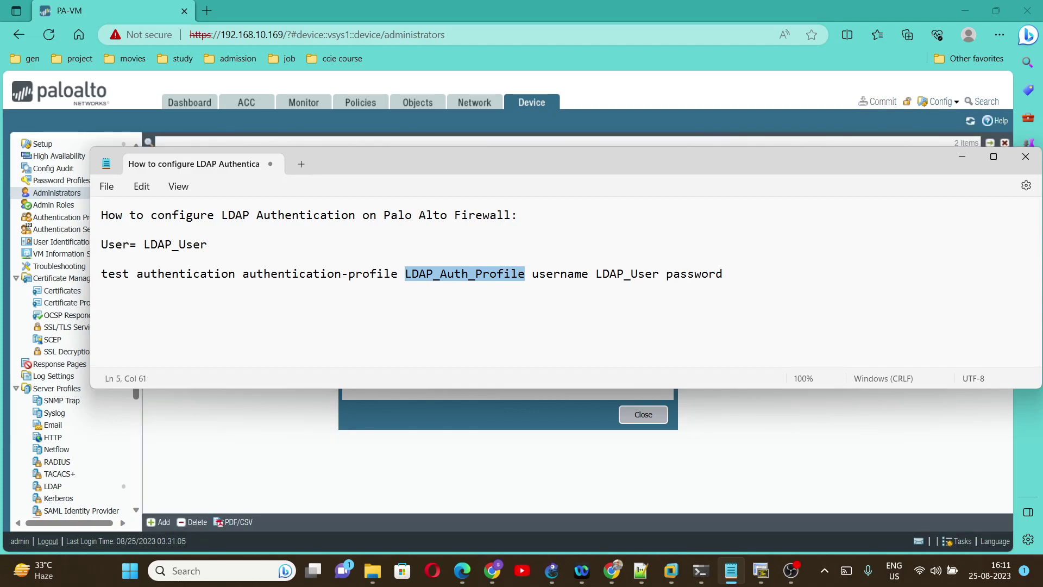
left_click(962, 156)
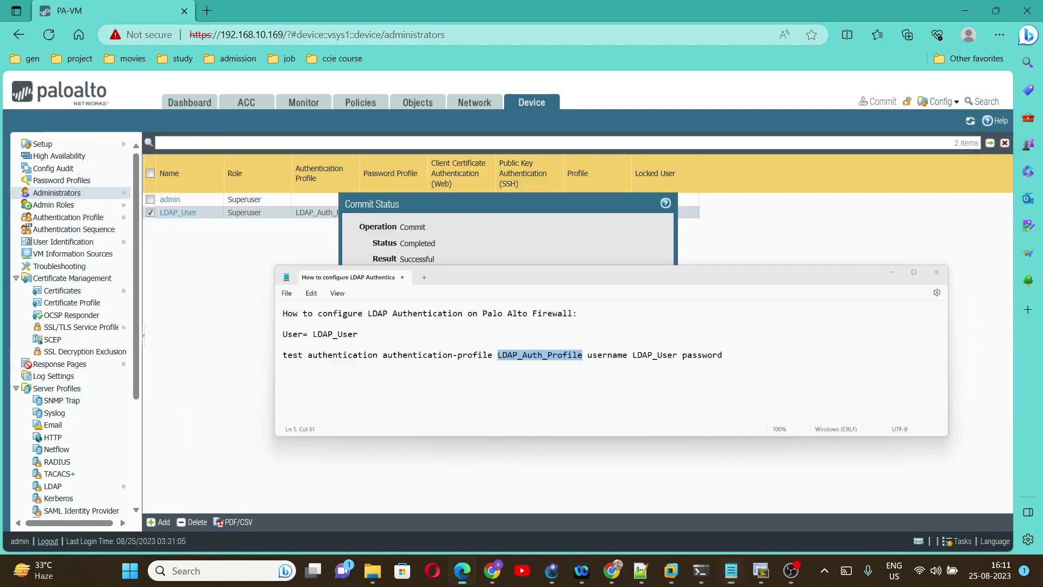
left_click(644, 415)
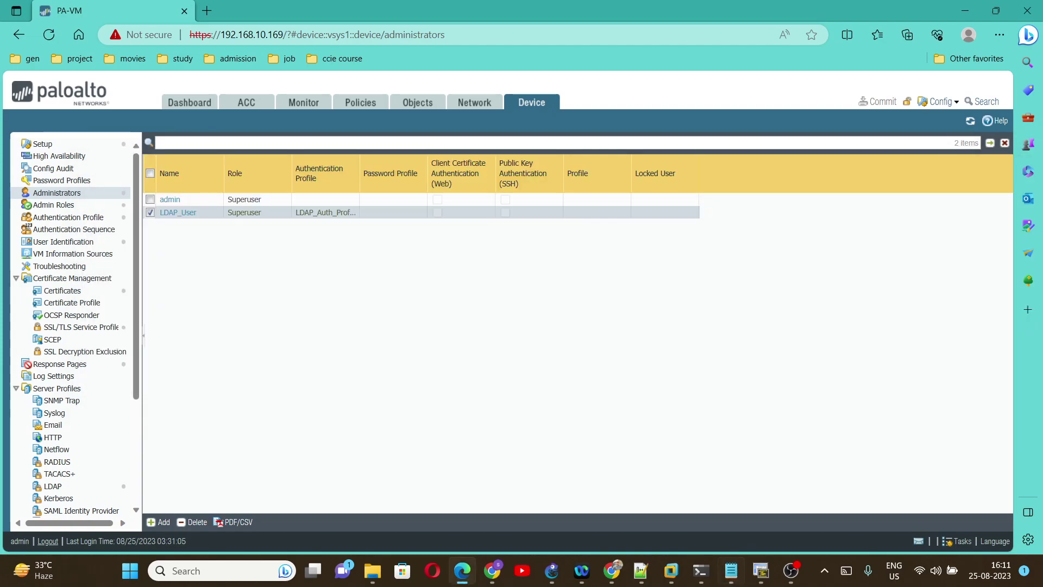
- Reselect the whole test authentication command line in Notepad and switch to SecureCRT
left_click(730, 570)
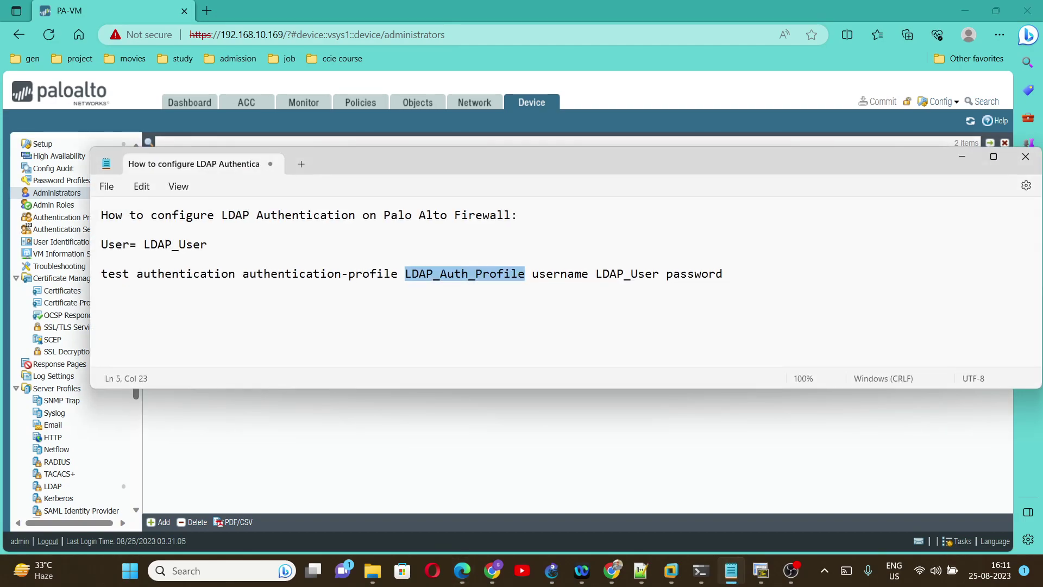
left_click(256, 273)
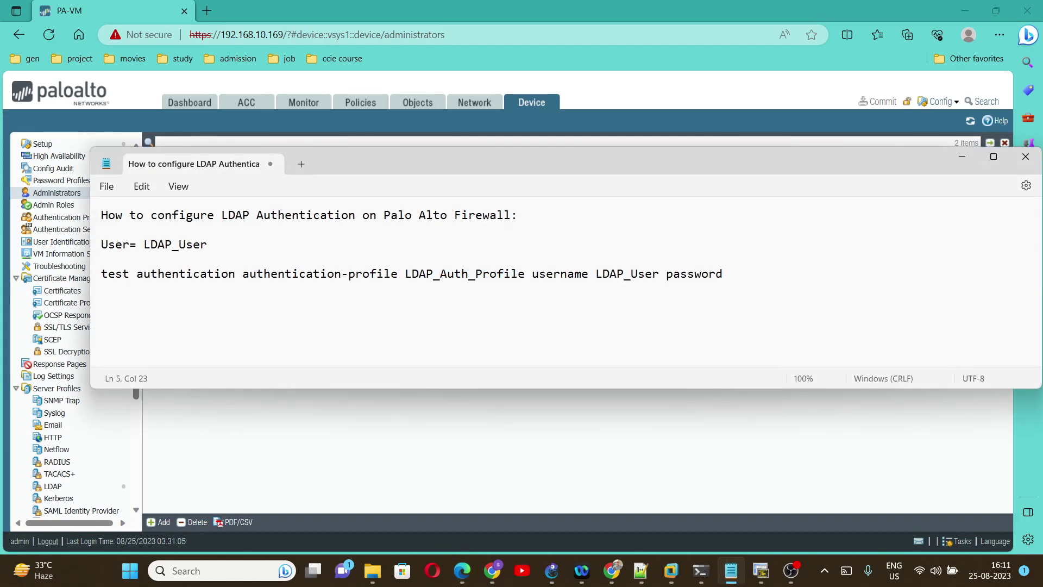
left_click_drag(722, 273, 101, 273)
key("ctrl+c")
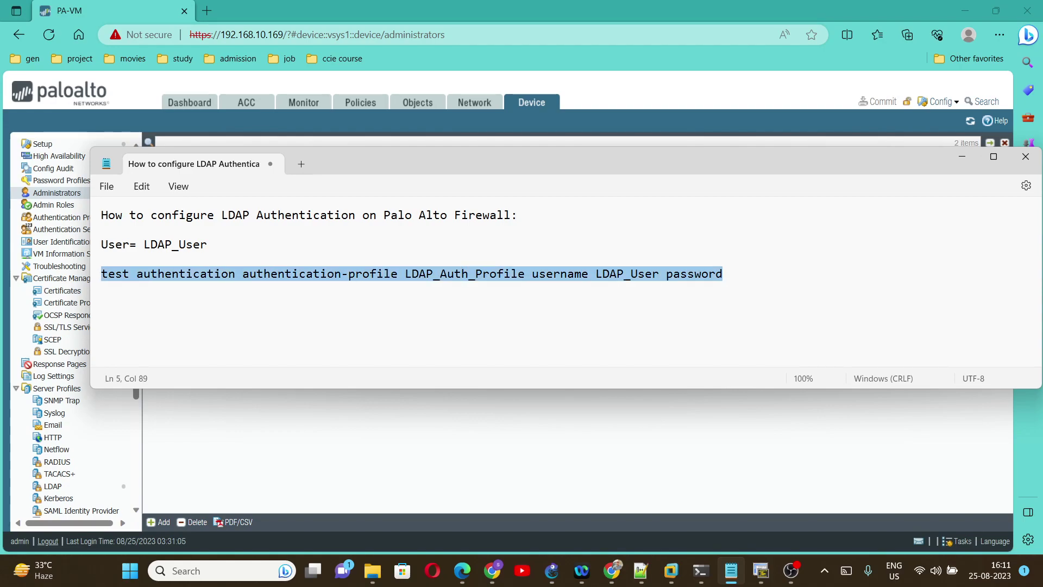
left_click(761, 570)
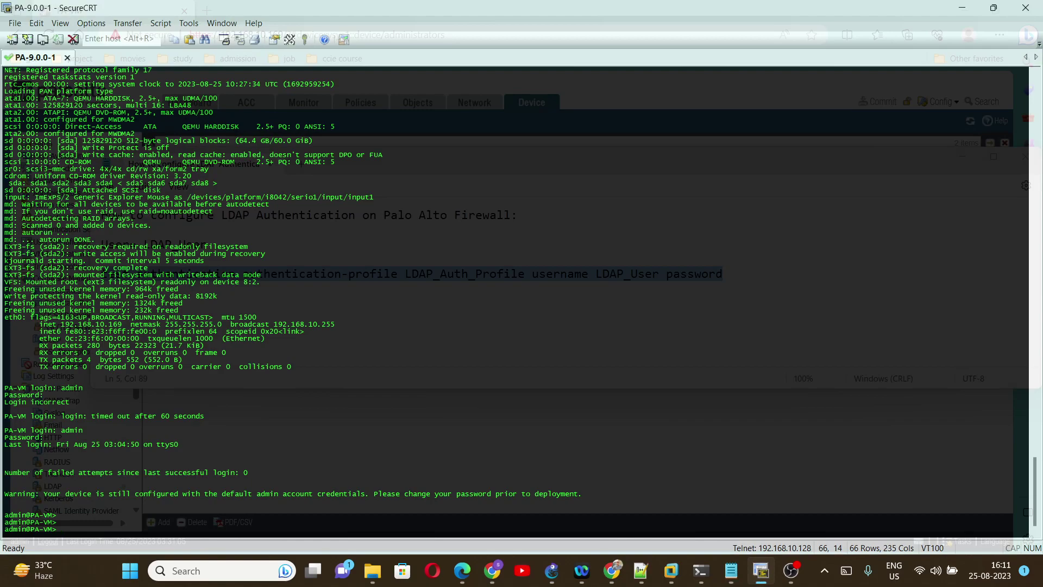
- Paste and run the LDAP_User test authentication command against LDAP_Auth_Profile
key("Return")
key("shift+Insert")
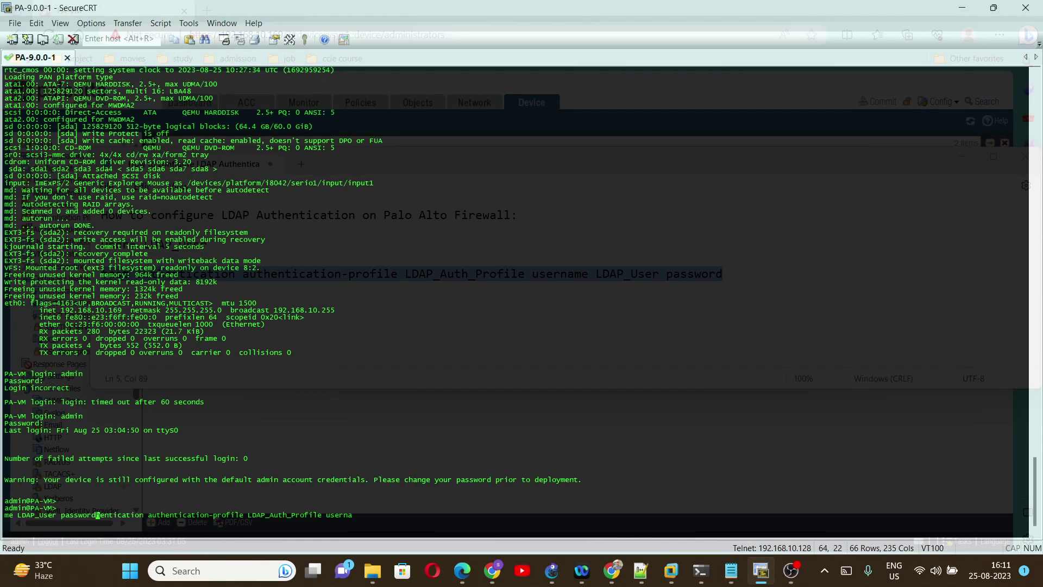
key("Return")
key("Return")
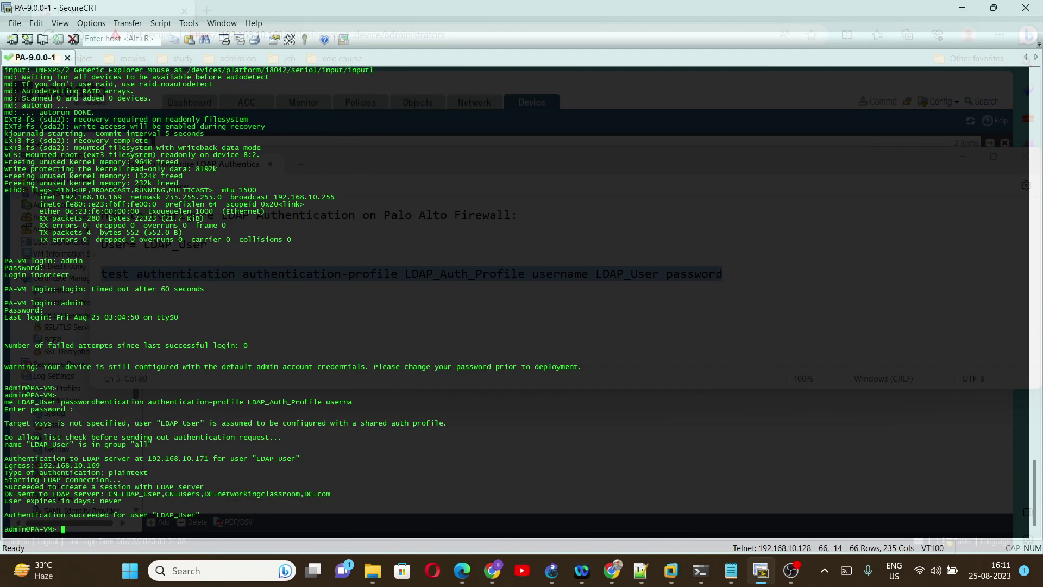
- Highlight the authentication succeeded and DN output lines, then return to the firewall web page
left_click_drag(210, 522, 84, 508)
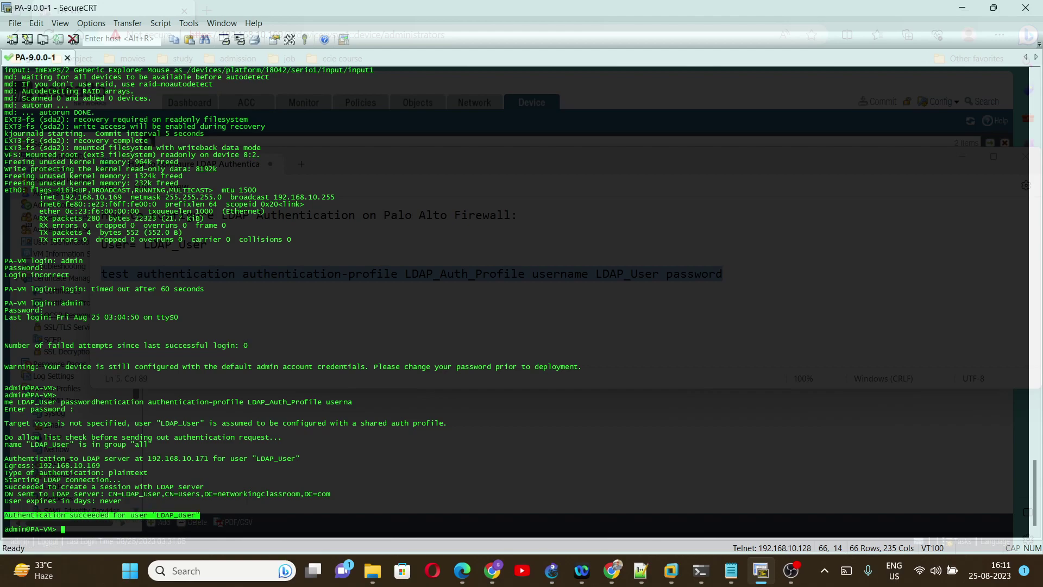
left_click_drag(9, 494, 326, 495)
left_click(326, 494)
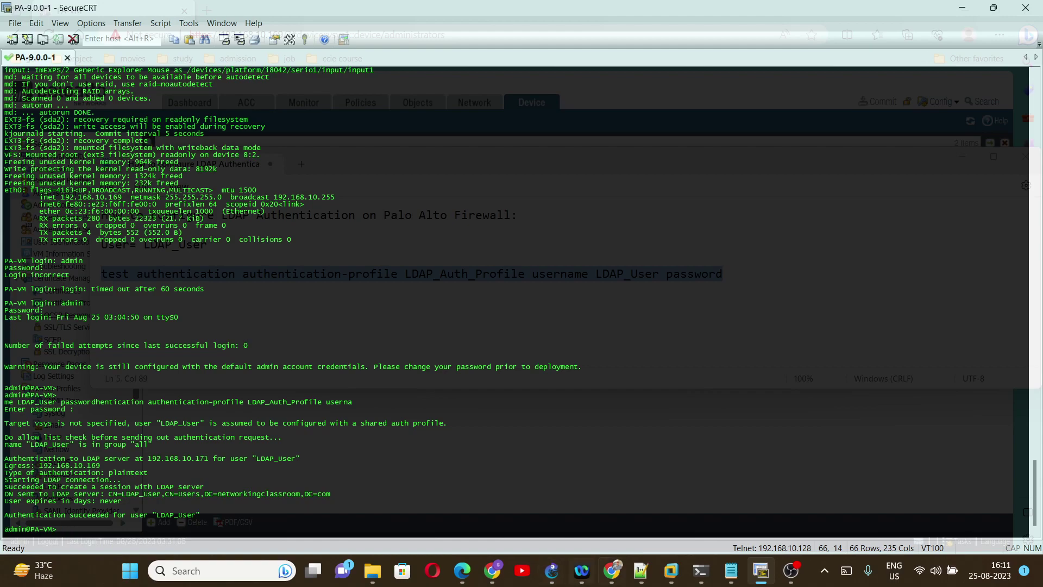
left_click(461, 571)
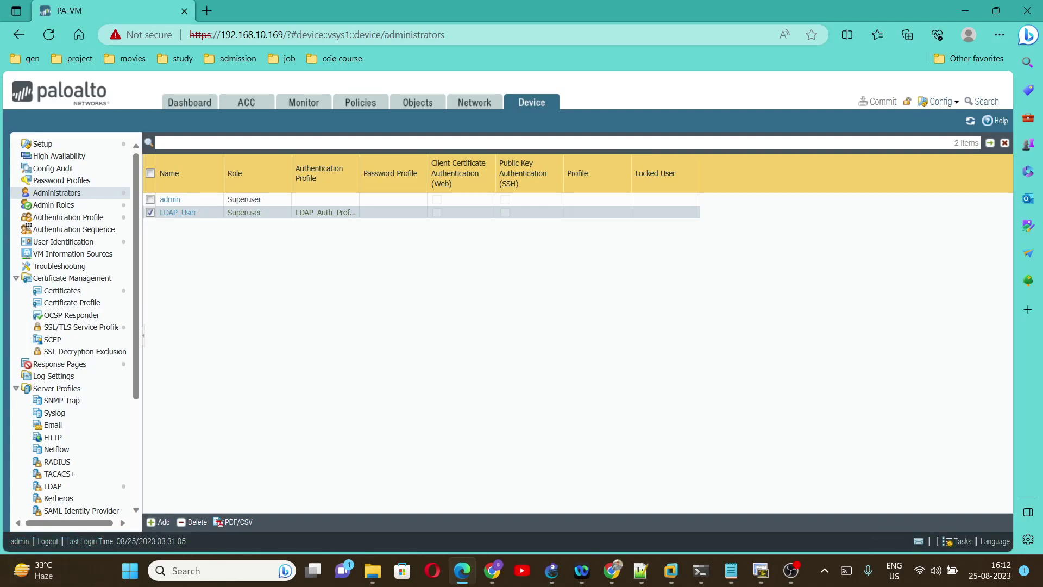
- Log out of the admin session and log back in as LDAP_User with its password
left_click(48, 541)
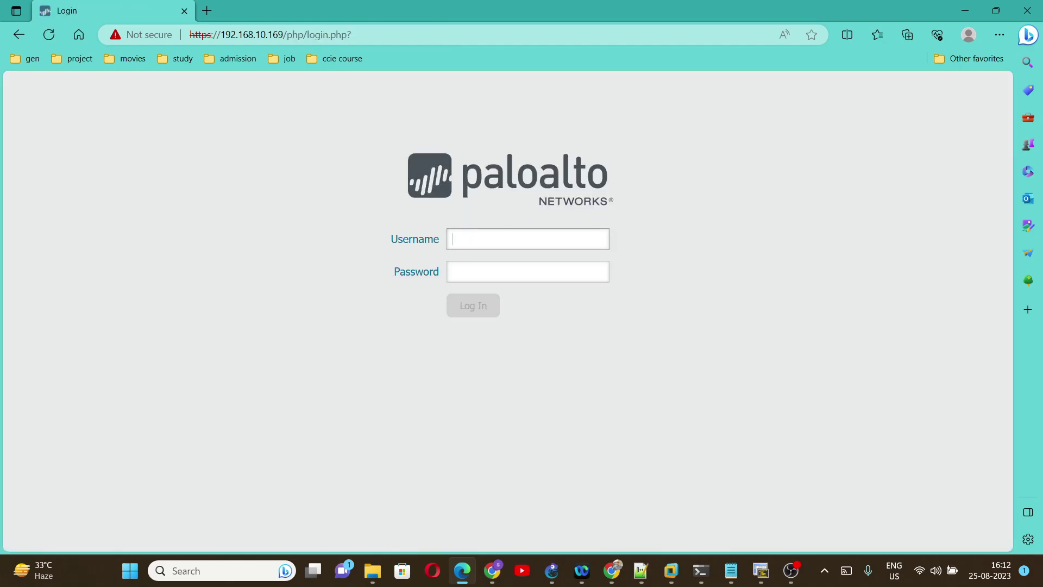
type("LDAP_User")
key("Tab")
type("*****")
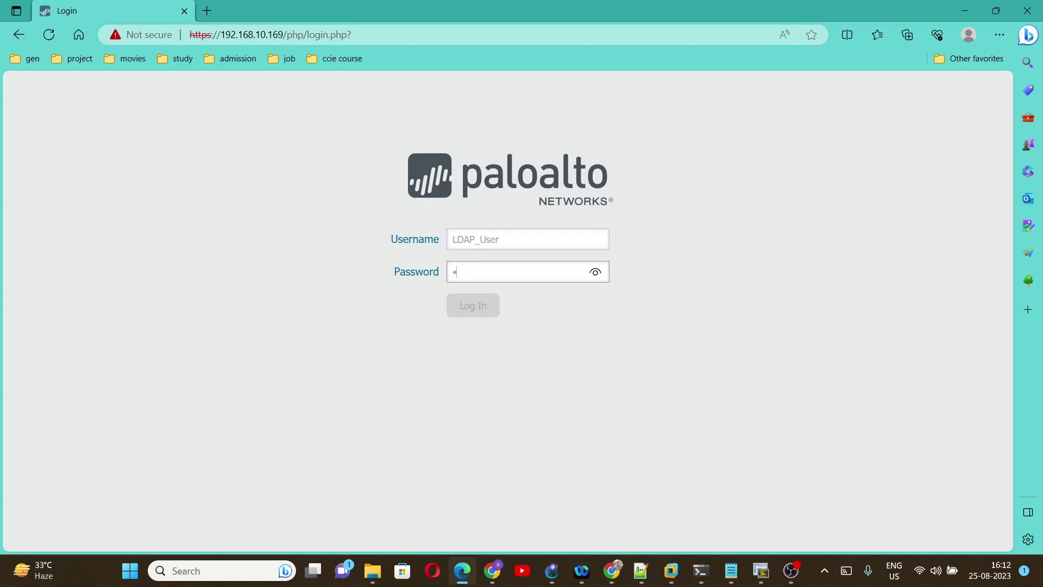
type("*")
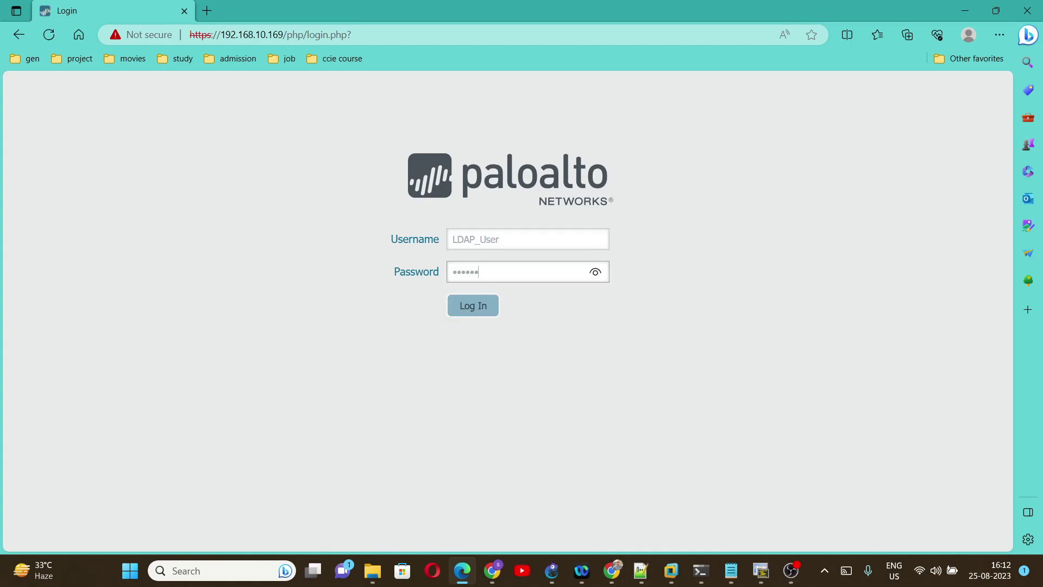
type("****")
key("Return")
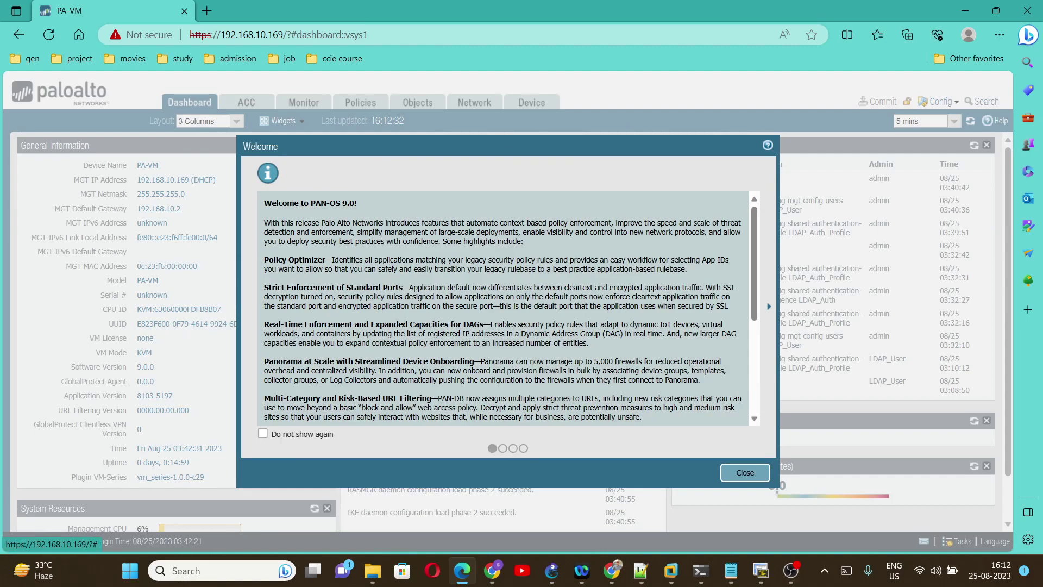
- Close the Welcome notice and highlight the LDAP_Auth_Profile authentication entry in System Logs
left_click(745, 473)
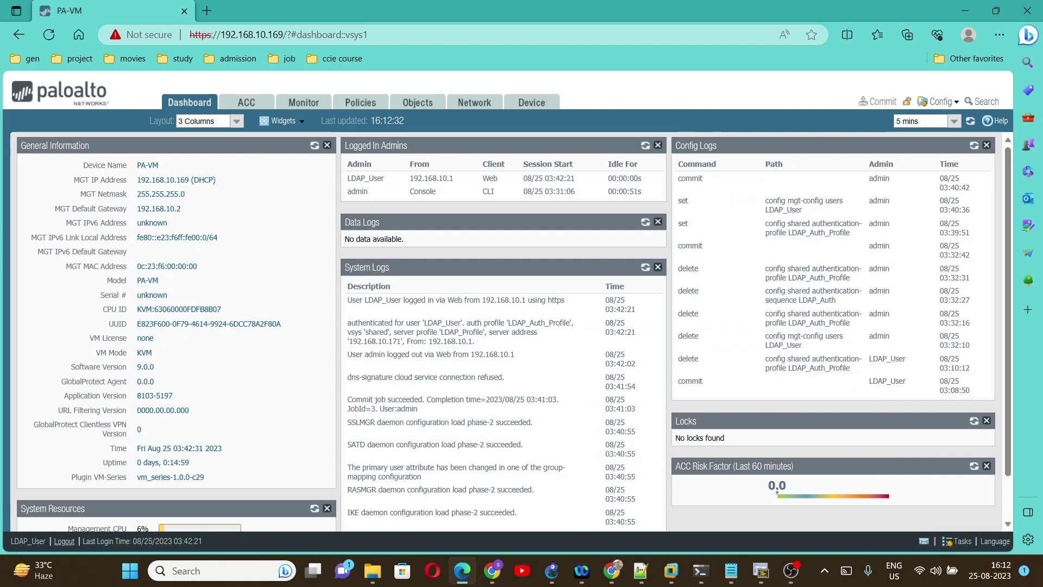
double_click(370, 322)
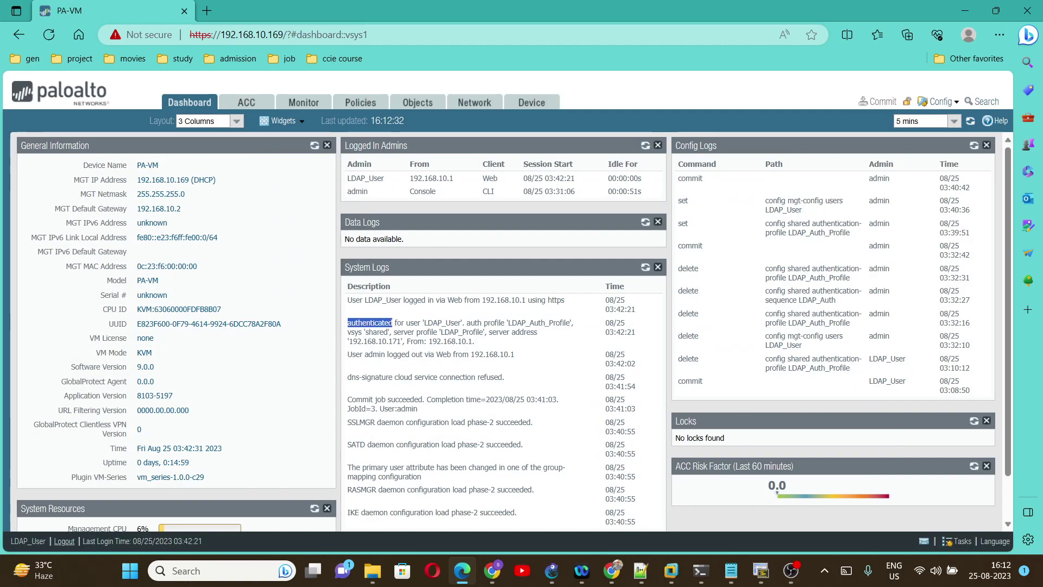
left_click_drag(391, 322, 476, 341)
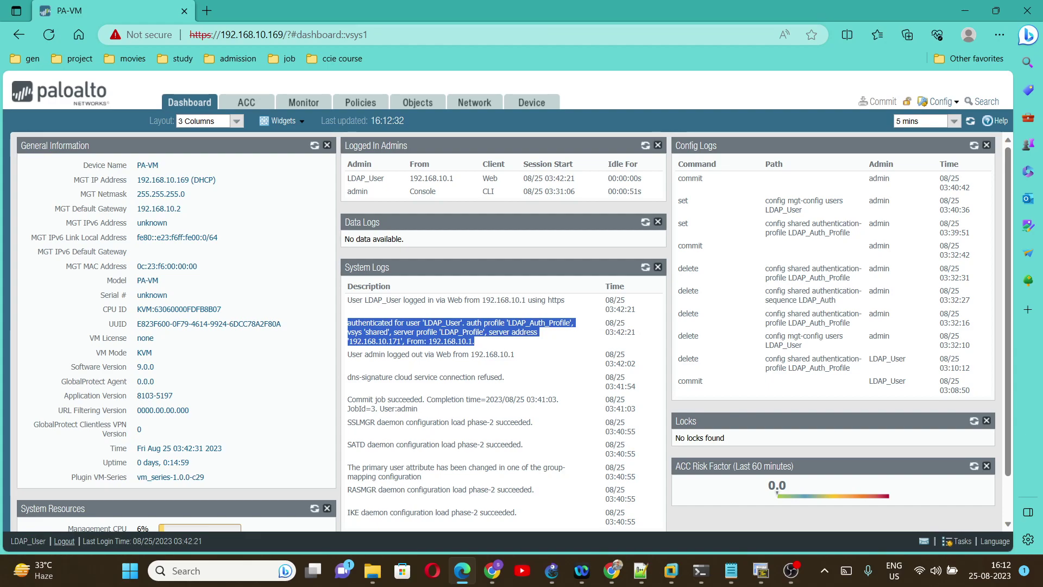
left_click(476, 342)
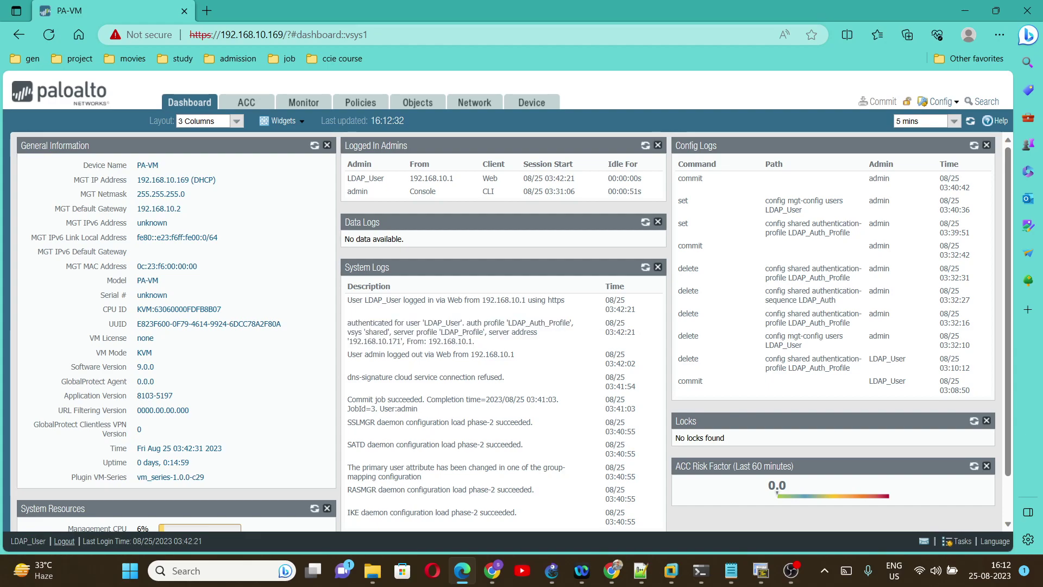
left_click_drag(512, 323, 570, 323)
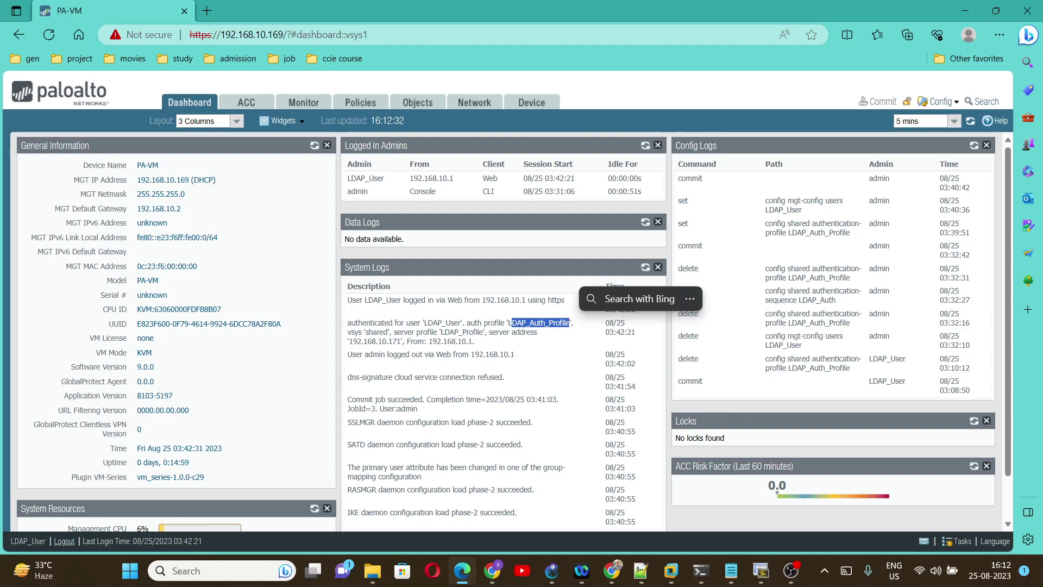